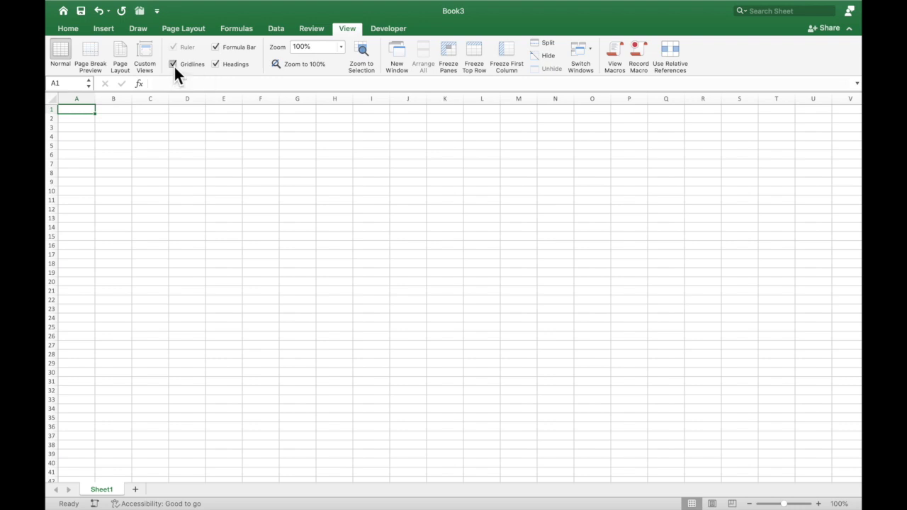
Step: Hide the gridlines on Sheet1 and widen column D
left_click(174, 64)
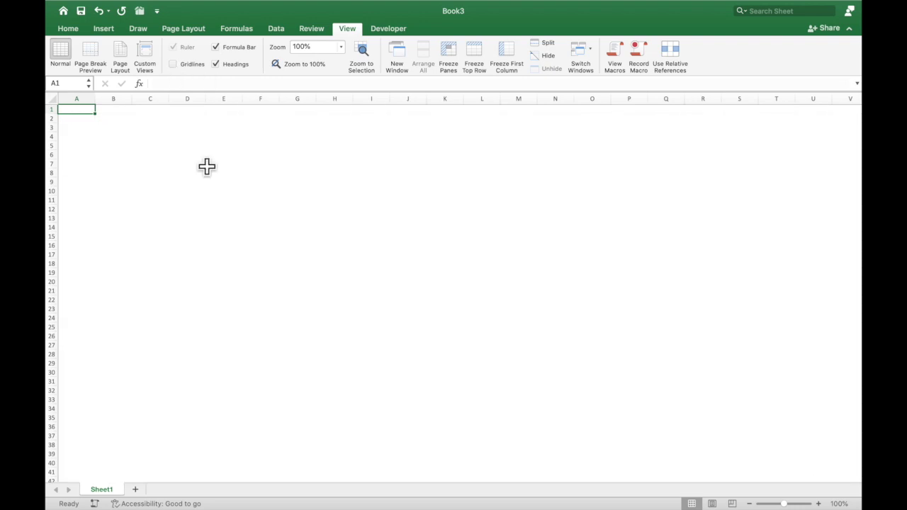
left_click(204, 157)
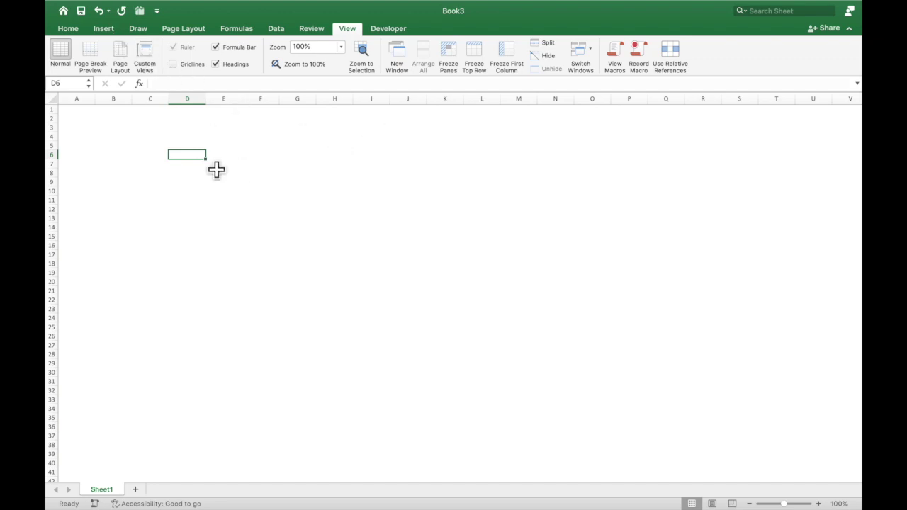
left_click_drag(215, 109, 241, 110)
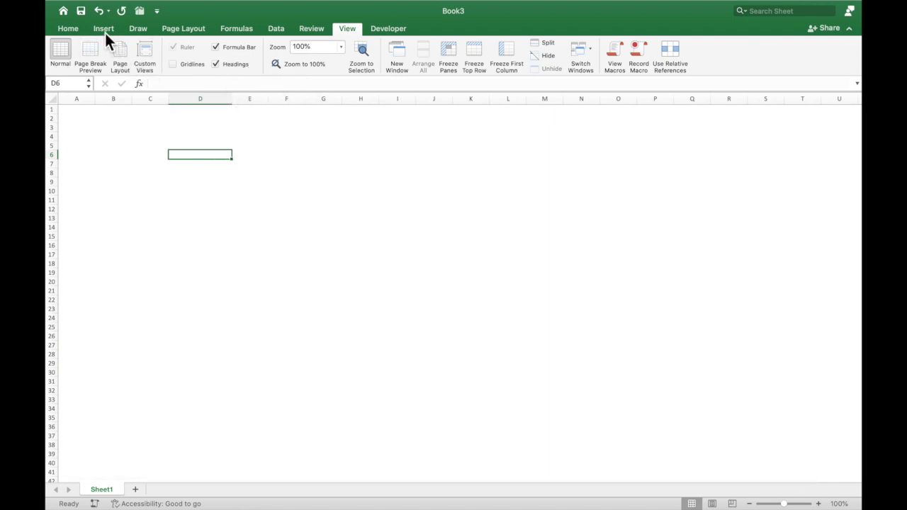
Step: Apply all borders to cell D6 on Sheet1
left_click(69, 28)
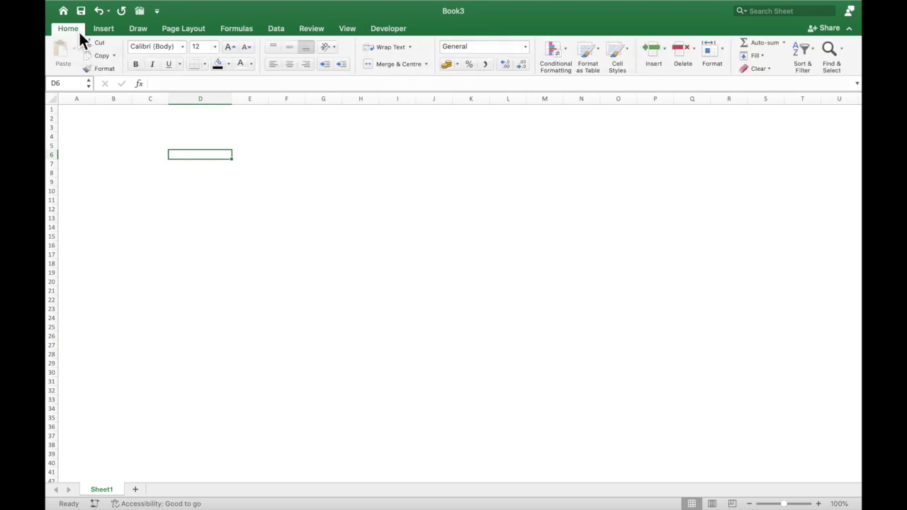
left_click(206, 63)
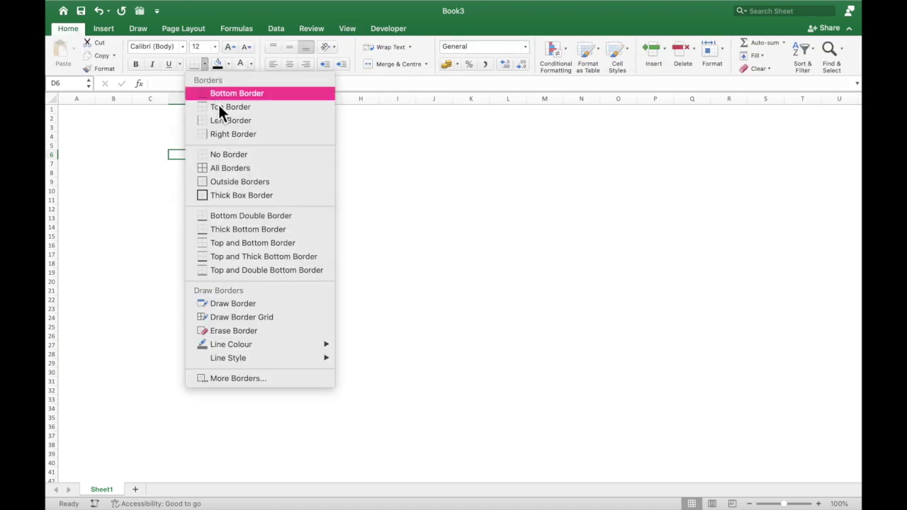
left_click(232, 171)
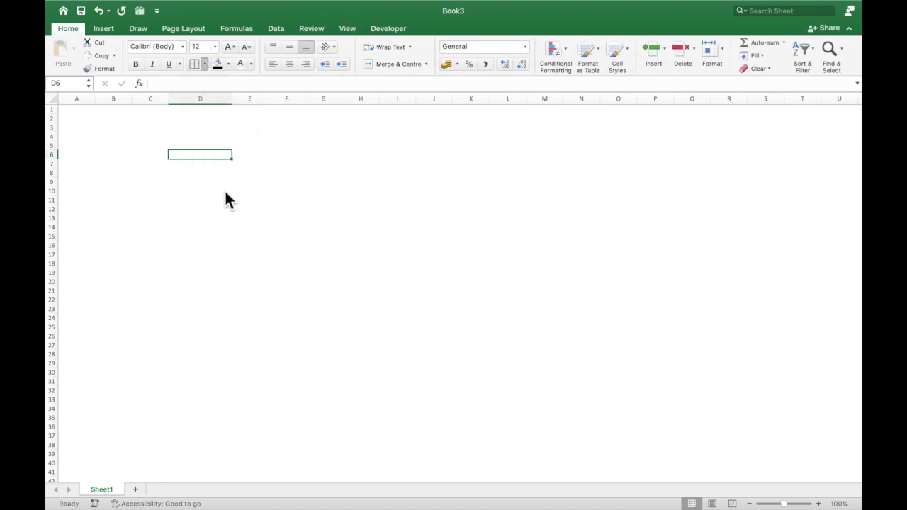
left_click(226, 191)
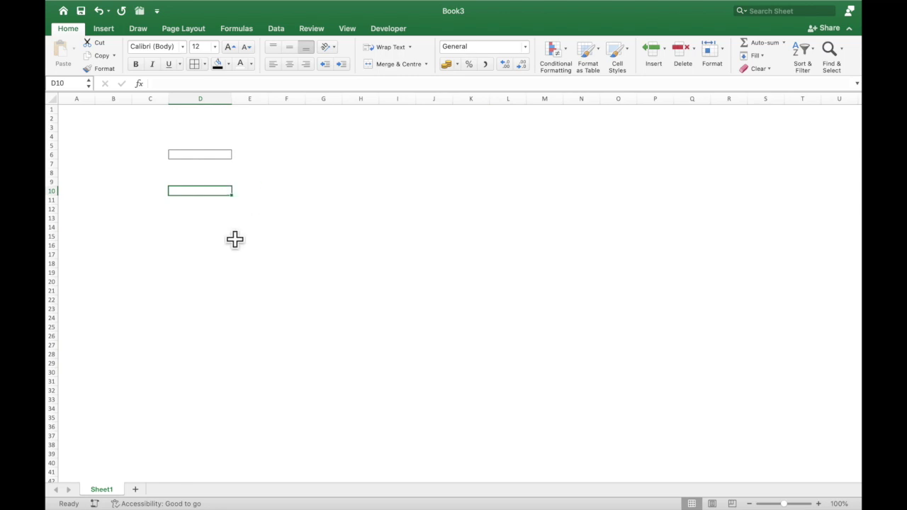
Step: Add a new worksheet, increase the height of row 1 and widen columns A to E to hold pictures
left_click(136, 490)
left_click(187, 210)
key("ctrl+Home")
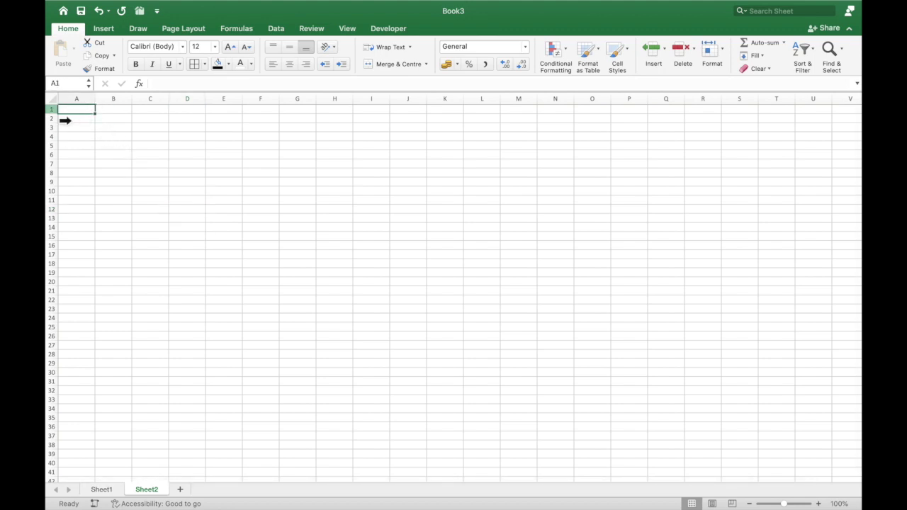
left_click_drag(65, 124, 75, 189)
left_click_drag(136, 123, 290, 111)
left_click_drag(328, 110, 462, 111)
left_click(404, 134)
Step: Name cells A1 and B1 on Sheet2 with the first and second person's first names
left_click(103, 128)
left_click(64, 85)
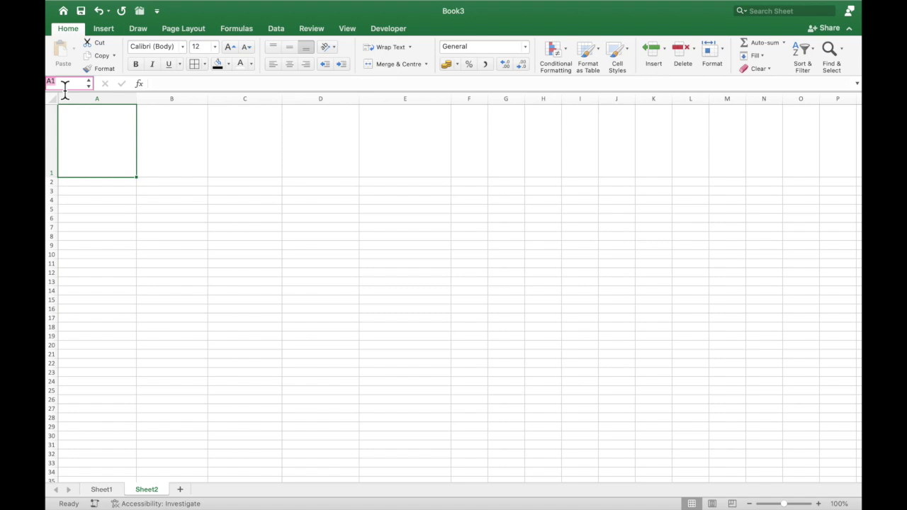
type("Rayhan")
key("Return")
left_click(168, 128)
left_click(82, 83)
type("Mahi")
key("Return")
Step: Name cells C1 and D1 on Sheet2 with the third and fourth person's first names
left_click(254, 146)
left_click(73, 87)
type("Rahi")
key("Return")
left_click(320, 141)
left_click(79, 85)
type("Nahid")
key("Return")
Step: Insert the photo of the man holding flowers from Downloads into A1 and shrink it to about 1.24" by 1.65"
left_click(131, 140)
left_click(108, 32)
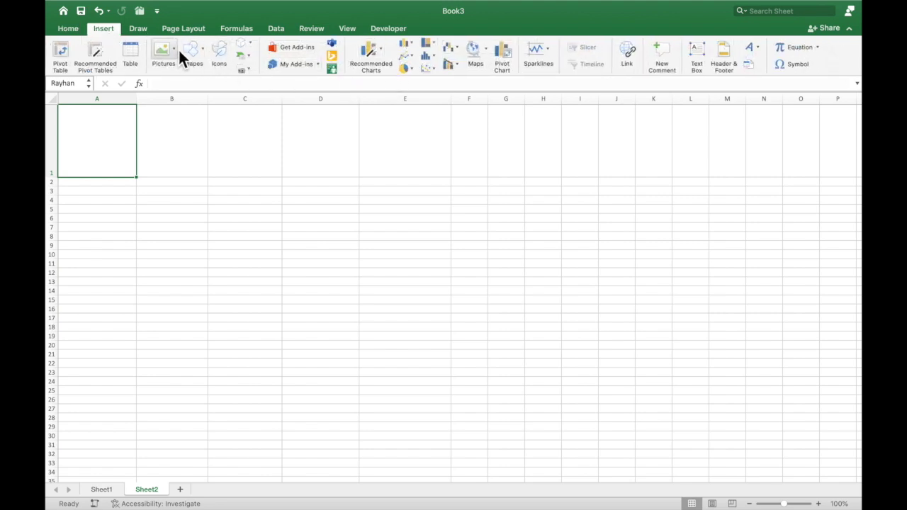
left_click(176, 49)
left_click(190, 79)
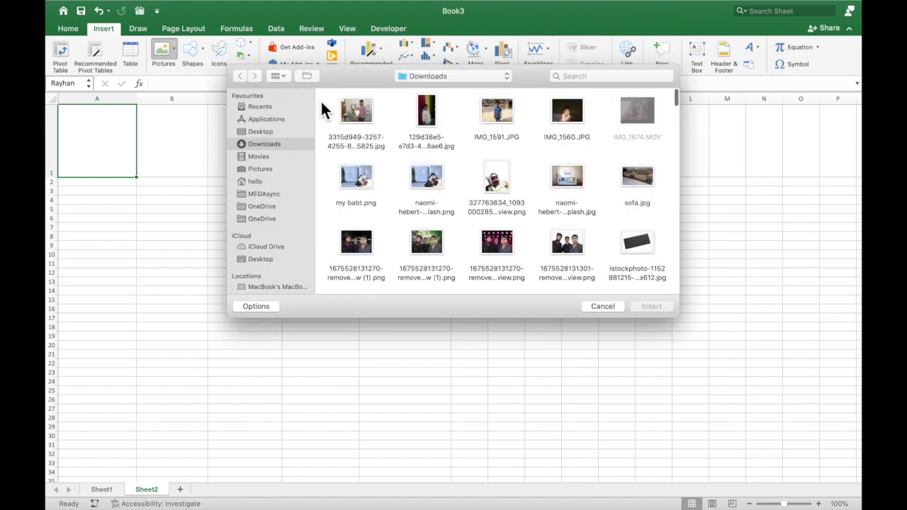
left_click(367, 115)
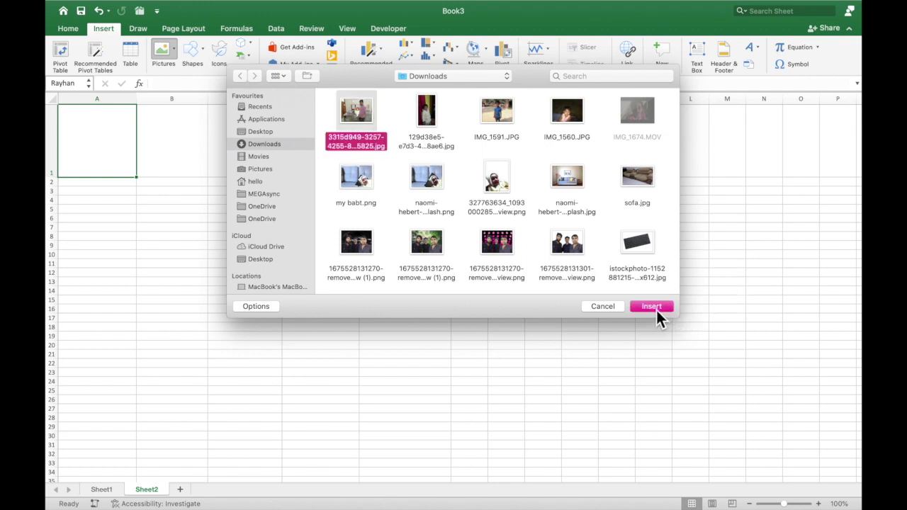
left_click(657, 311)
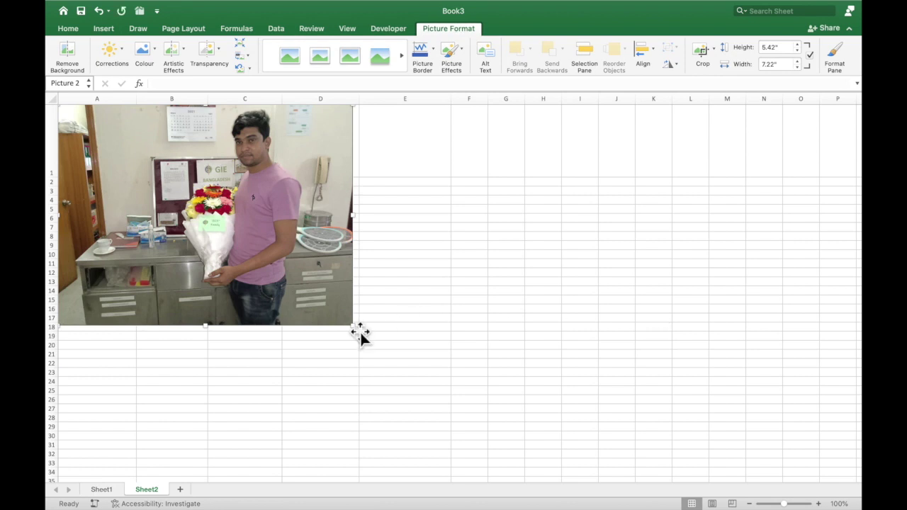
left_click_drag(362, 337, 104, 147)
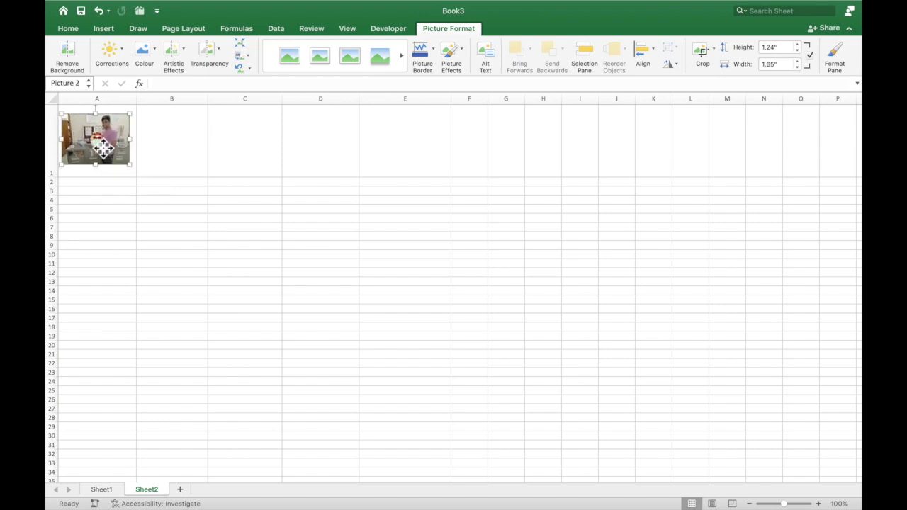
Step: Insert the picture IMG_1560.JPG from Downloads into B1 and shrink it to fit inside the cell
left_click(198, 144)
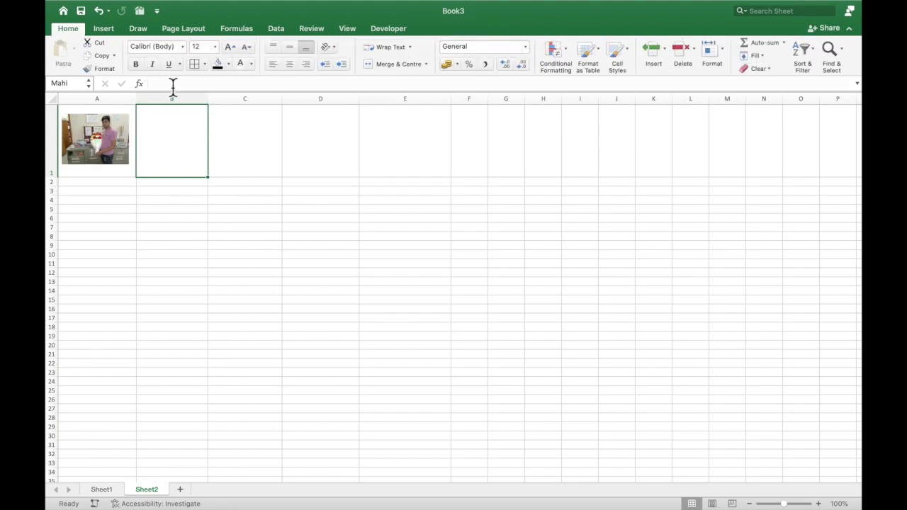
left_click(103, 32)
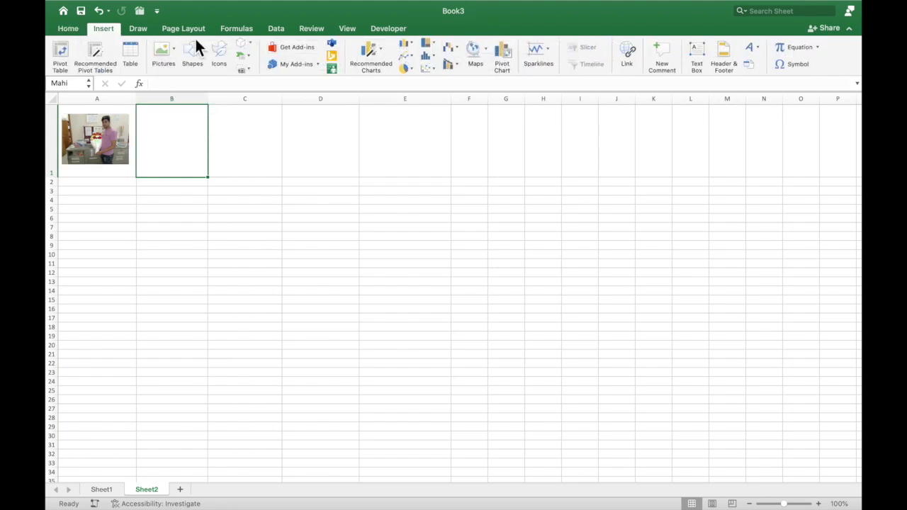
left_click(175, 51)
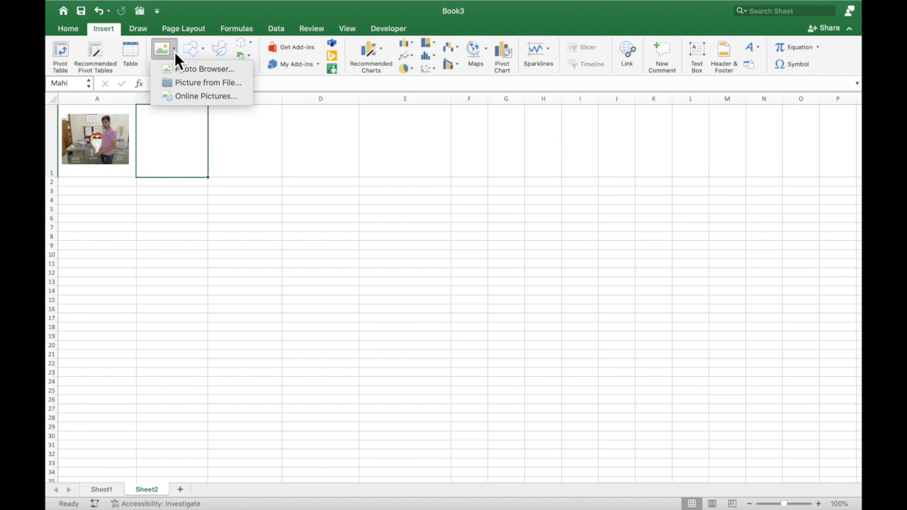
left_click(222, 84)
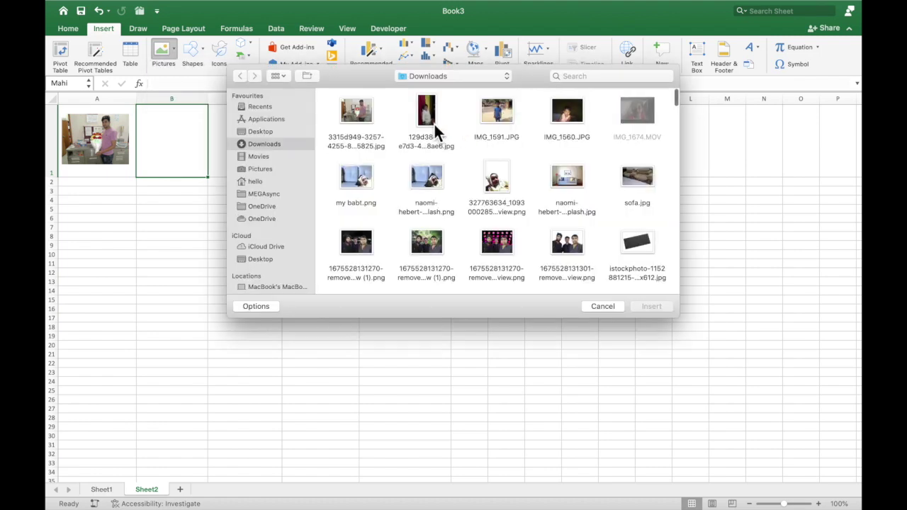
double_click(434, 122)
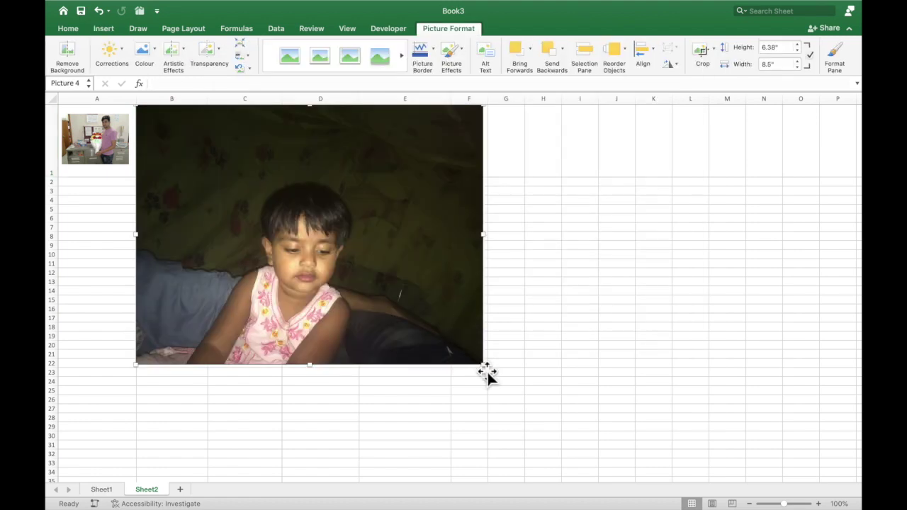
left_click_drag(494, 377, 202, 160)
Step: Insert the photo of the baby on the blue sofa from Downloads into C1 and shrink it to fit the cell
left_click(256, 128)
left_click(105, 29)
left_click(168, 51)
left_click(197, 83)
left_click(430, 178)
left_click(660, 308)
left_click_drag(562, 365, 280, 159)
Step: Insert the portrait of the man on a black background from Downloads into D1 and fit it inside the cell
left_click(344, 138)
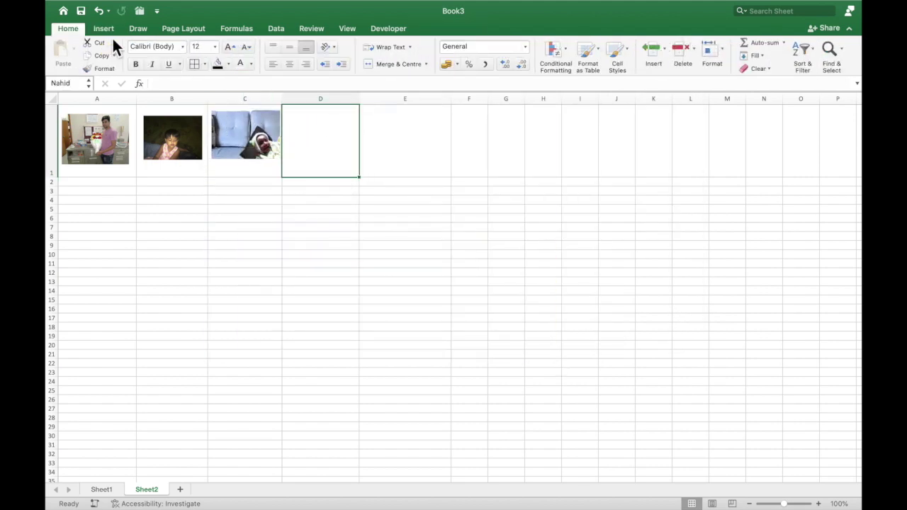
left_click(103, 29)
left_click(163, 51)
left_click(198, 83)
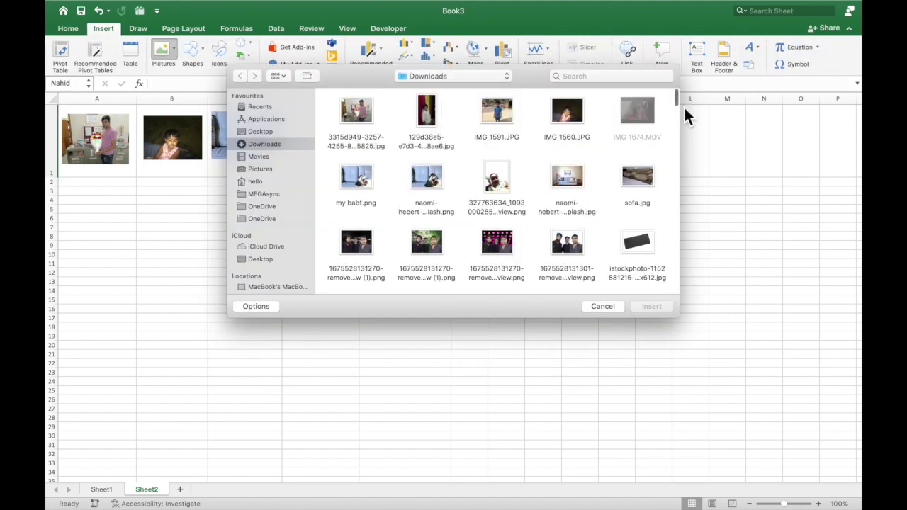
scroll(569, 229, "down", 3)
scroll(569, 229, "down", 5)
left_click(498, 188)
left_click(652, 306)
left_click_drag(377, 226, 336, 135)
left_click(422, 133)
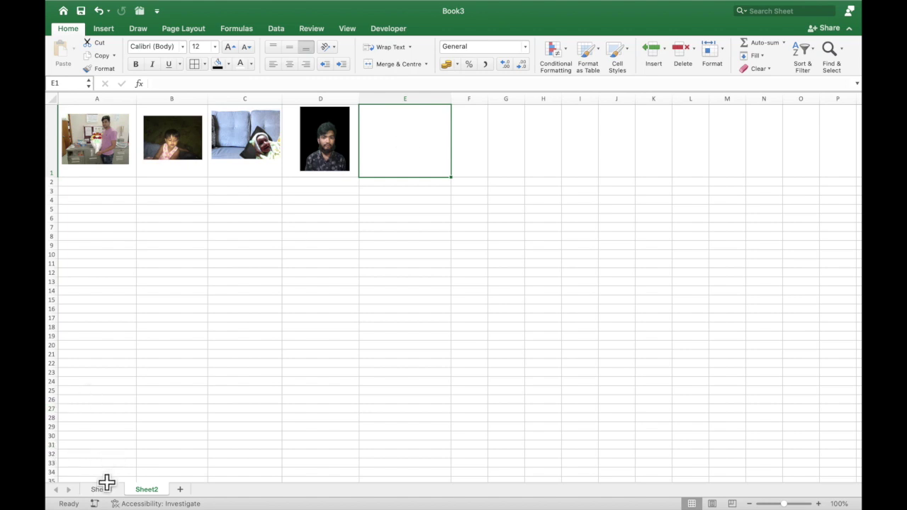
Step: Enter the first name assigned to Sheet2's cell A1 in the bordered cell D6 on Sheet1
left_click(100, 494)
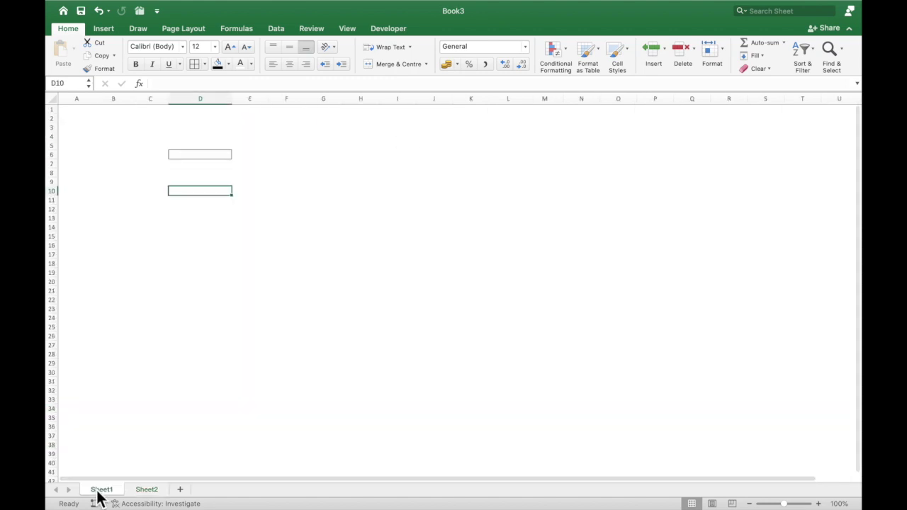
left_click(217, 161)
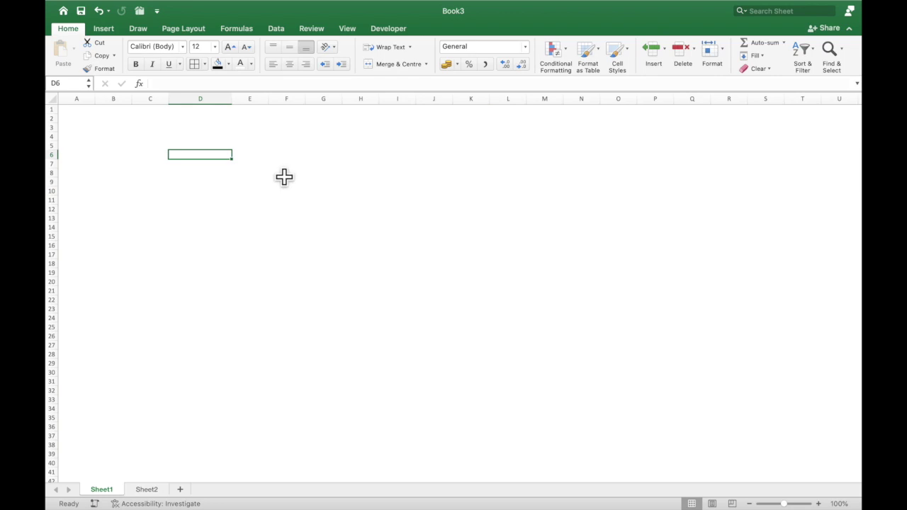
type("Ra")
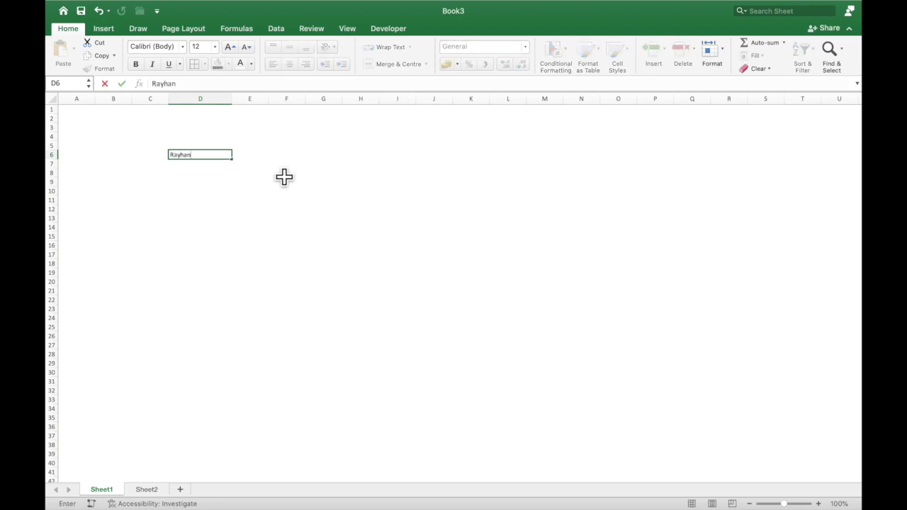
type("yhan")
key("ctrl+Return")
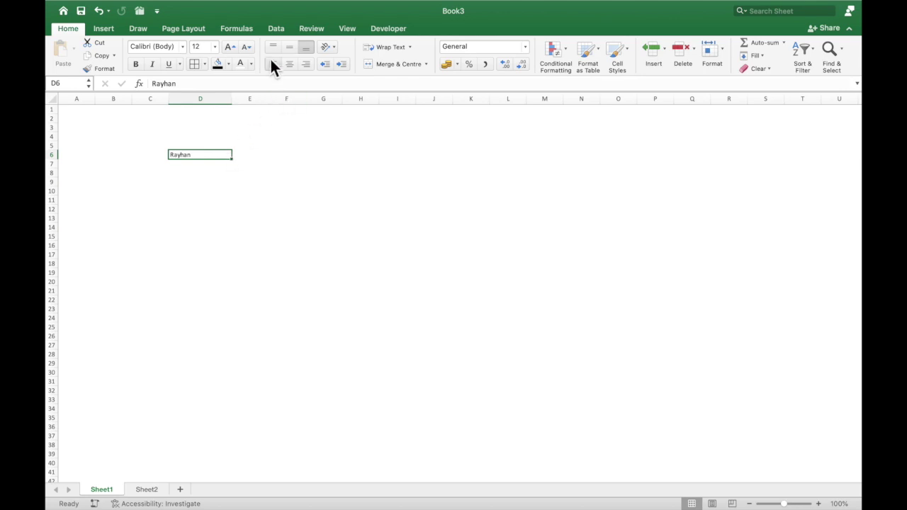
Step: Define a workbook-scoped name Pictures that refers to =INDIRECT(Sheet1!$D$6)
left_click(248, 29)
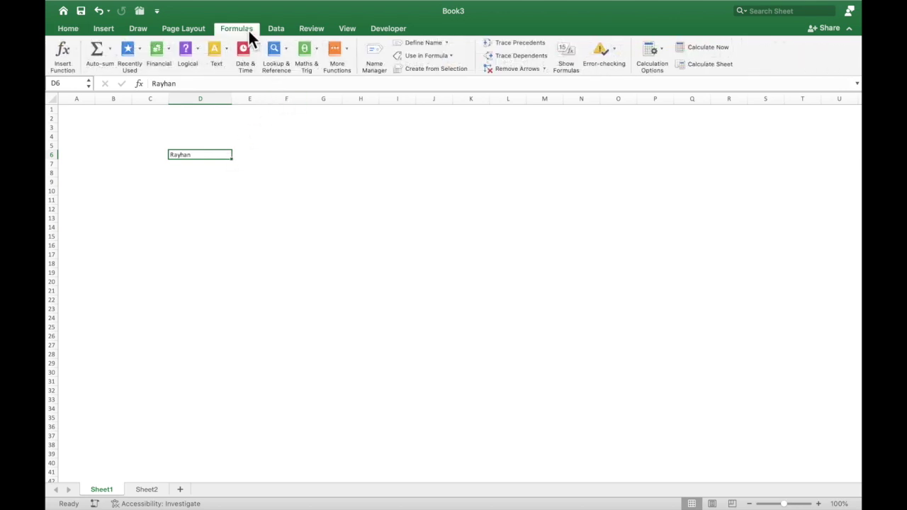
left_click(418, 44)
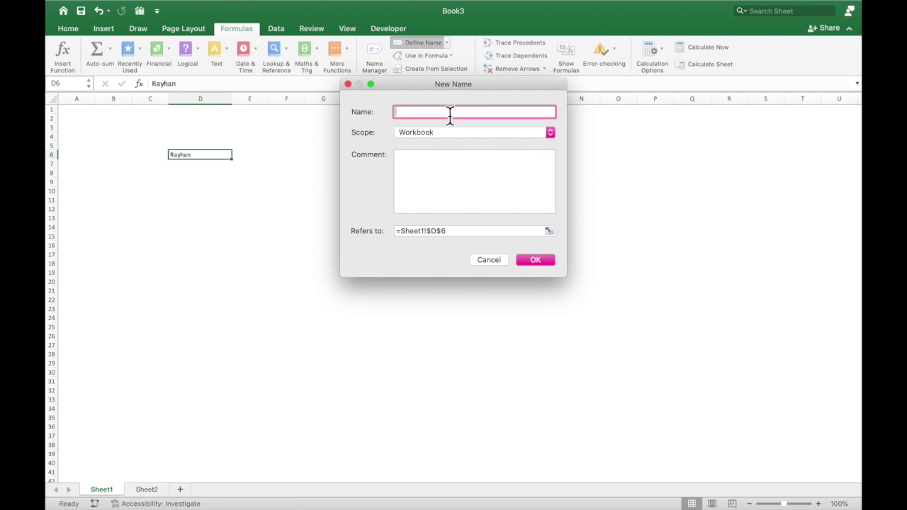
type("Pic")
key("BackSpace")
key("BackSpace")
key("BackSpace")
type("picct")
left_click(447, 236)
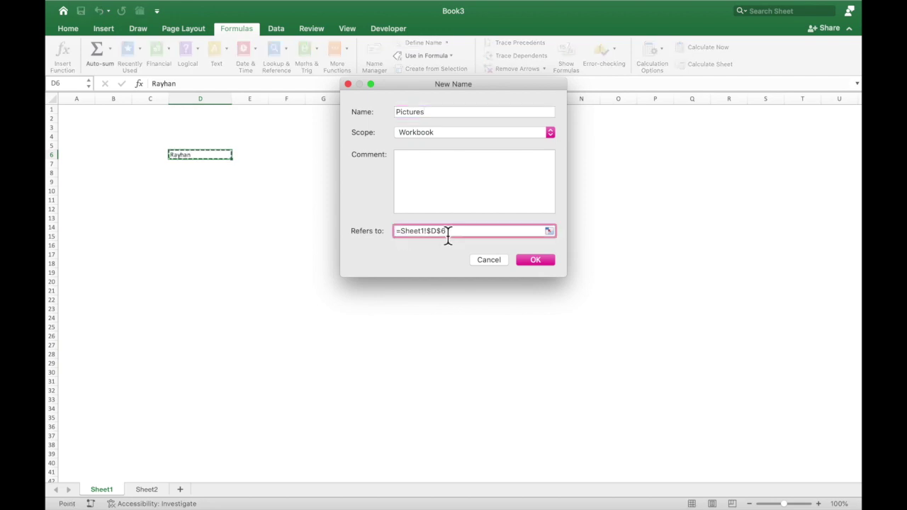
type("i")
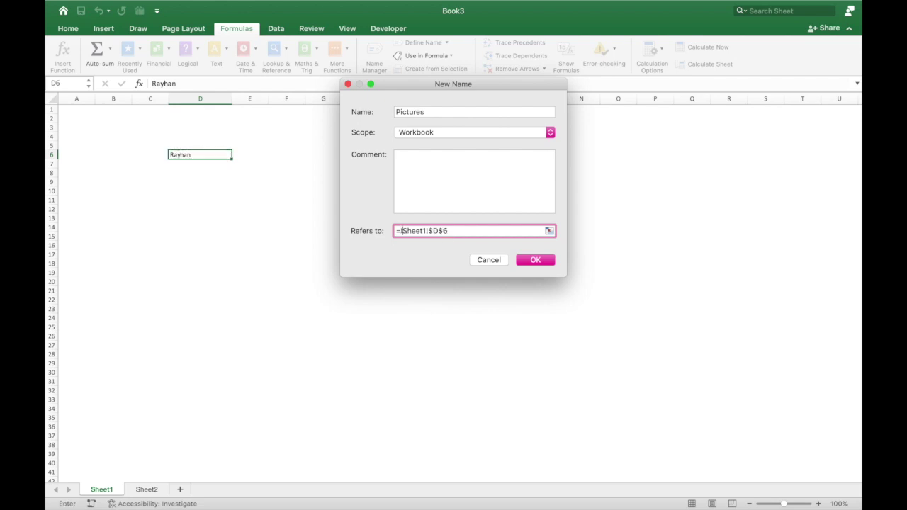
type("ndirect(")
type(")")
left_click(537, 260)
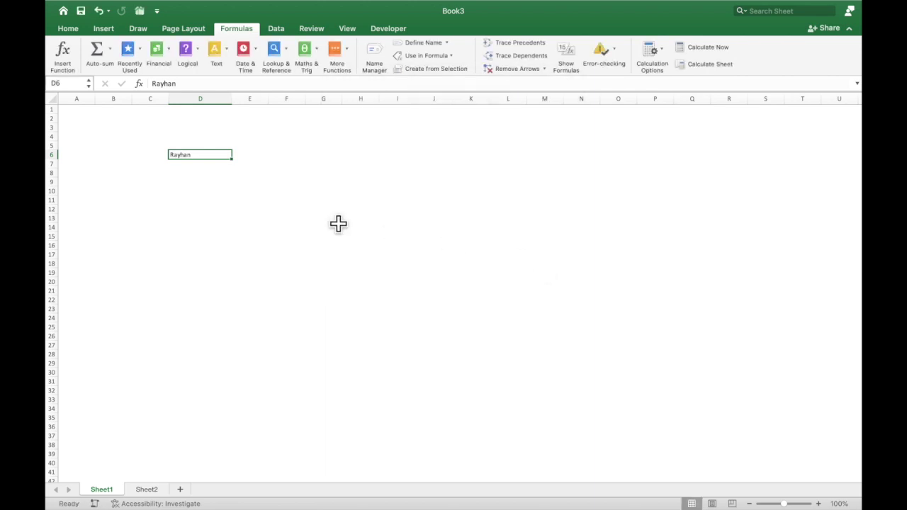
Step: Insert the group photo of three men in front of green plants from Downloads at cell D14 on Sheet1
left_click(221, 211)
left_click(201, 183)
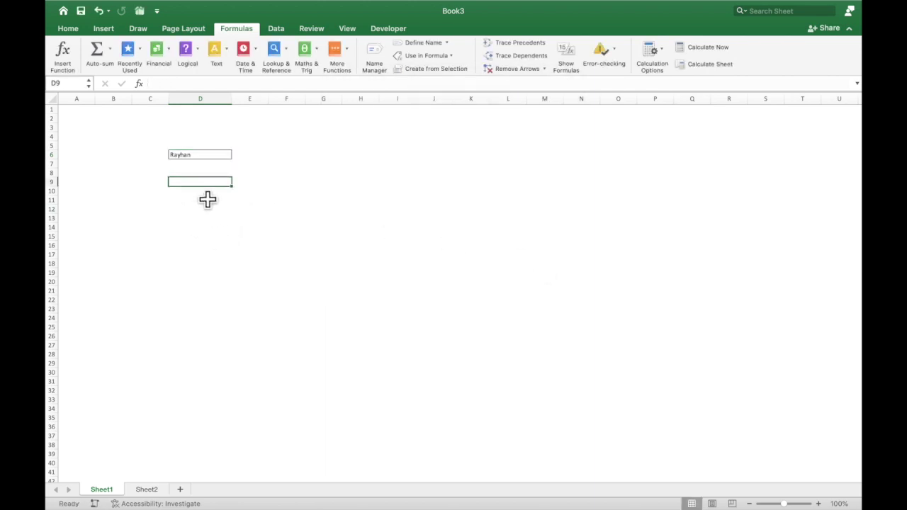
left_click(206, 226)
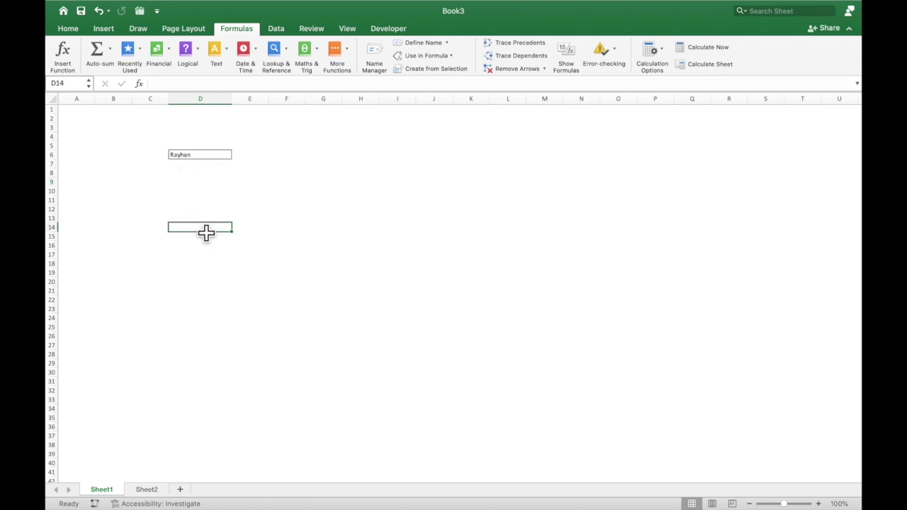
left_click(106, 29)
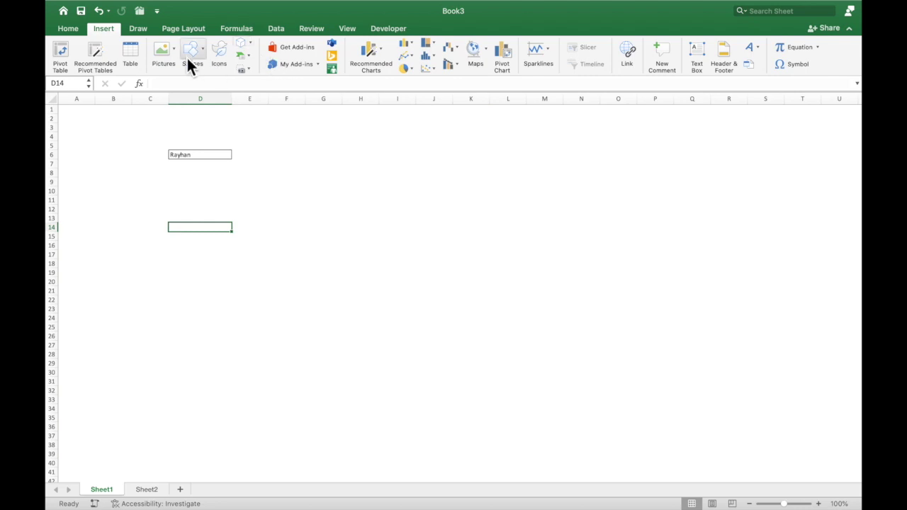
left_click(177, 51)
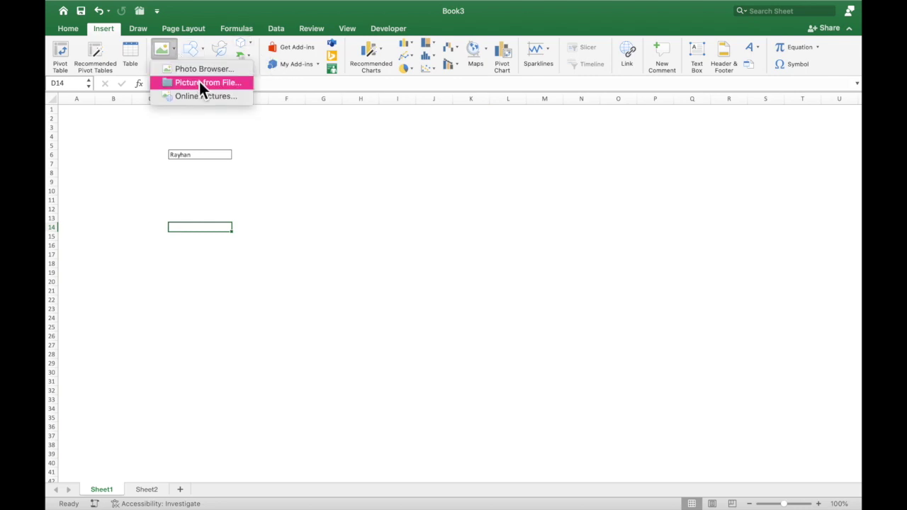
left_click(202, 84)
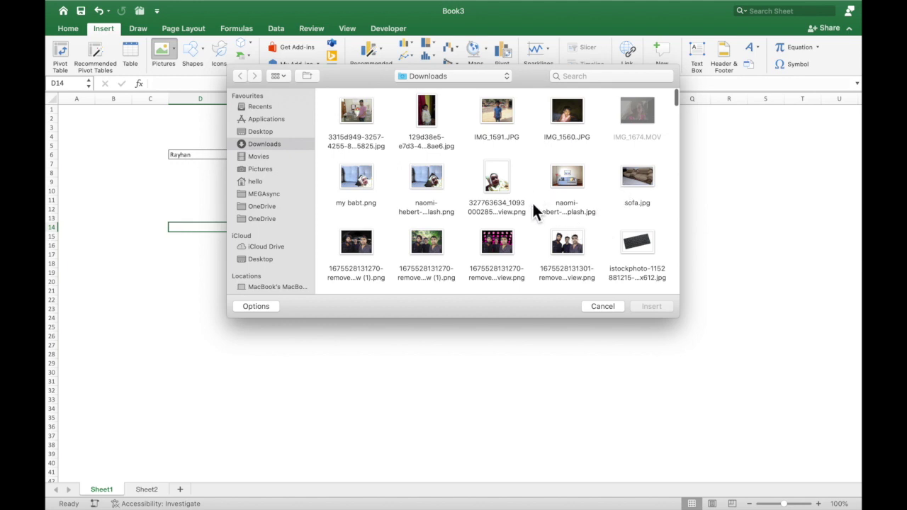
scroll(601, 192, "down", 4)
scroll(604, 204, "up", 1)
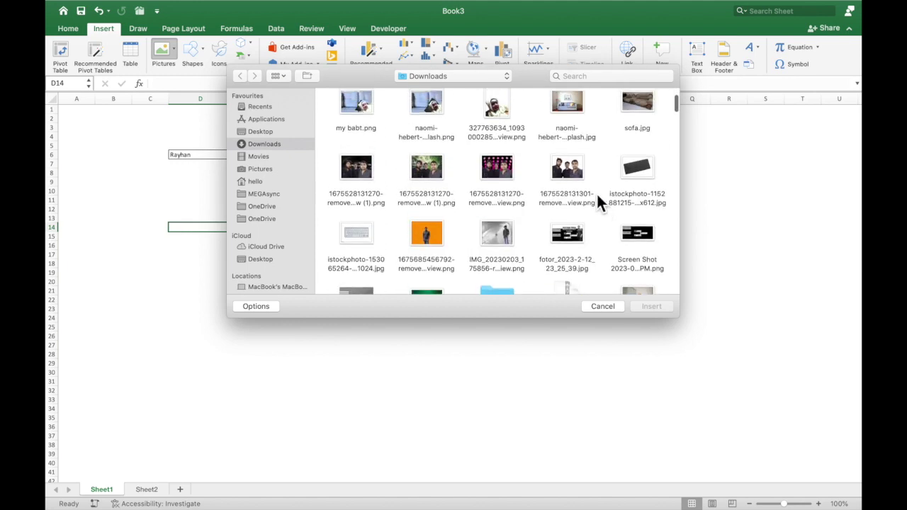
left_click(435, 173)
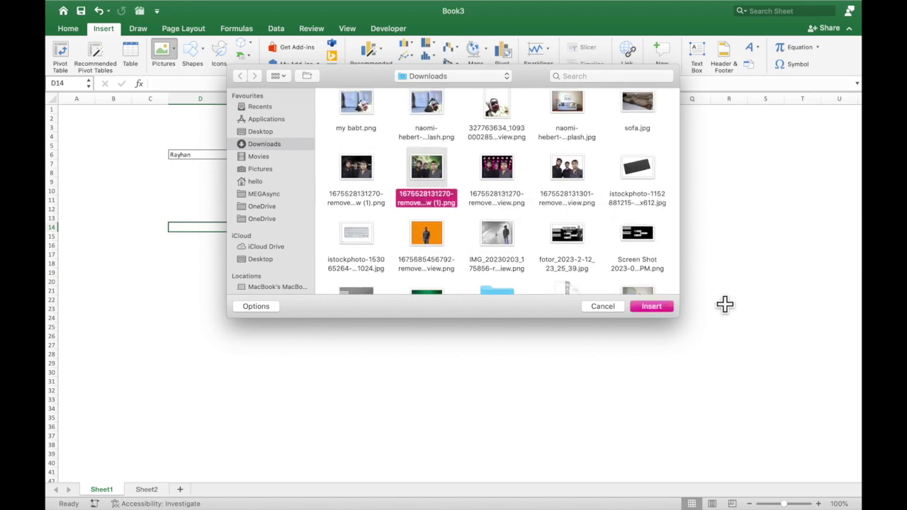
left_click(651, 307)
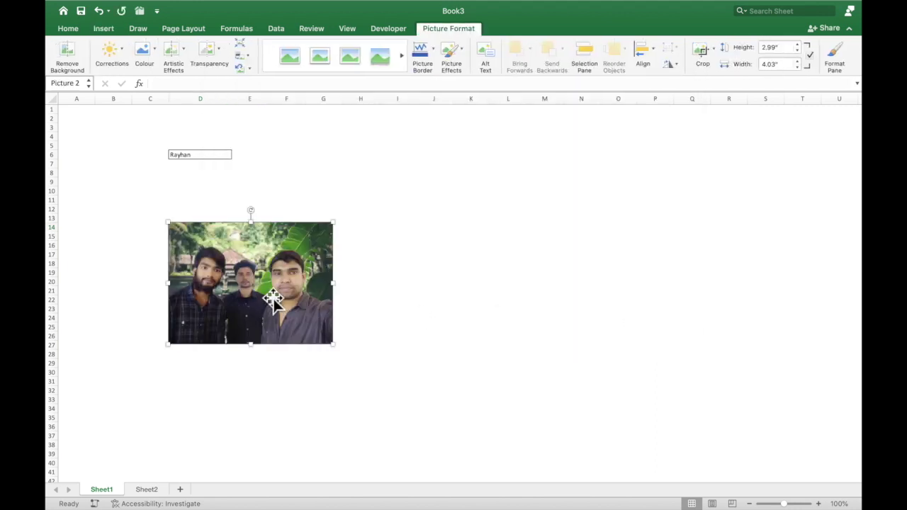
Step: Link the inserted group photo to the defined name with the formula =Pictures
left_click(259, 87)
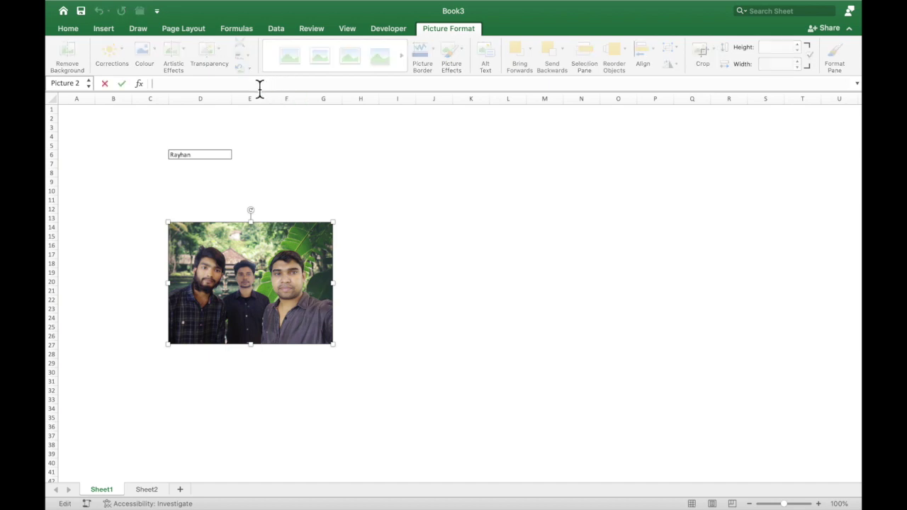
type("=")
type("pic")
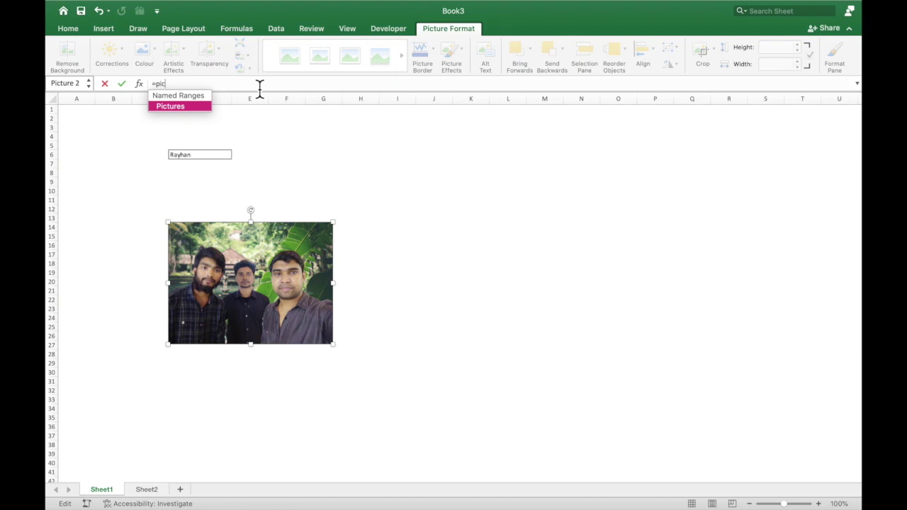
type("tures")
double_click(183, 106)
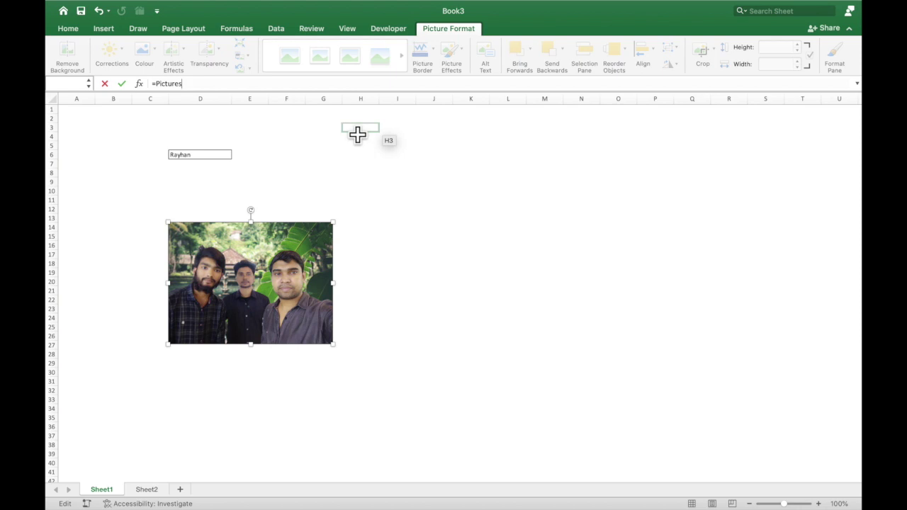
key("Return")
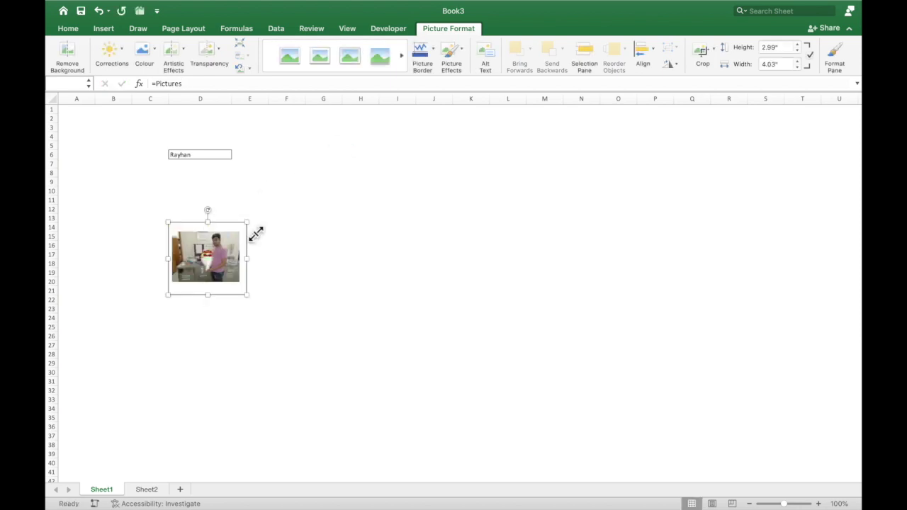
Step: Replace the name in D6 with the first name assigned to the photo of the child on a dark background
left_click(212, 158)
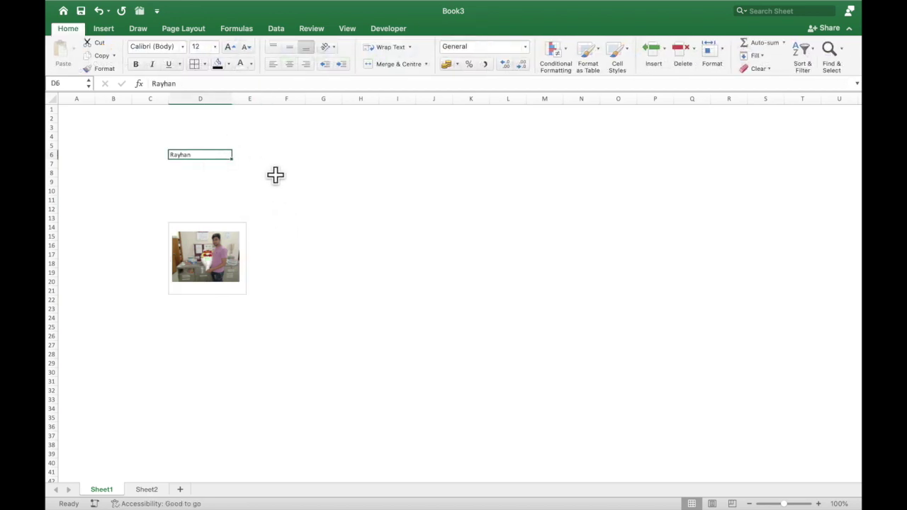
type("Mahi")
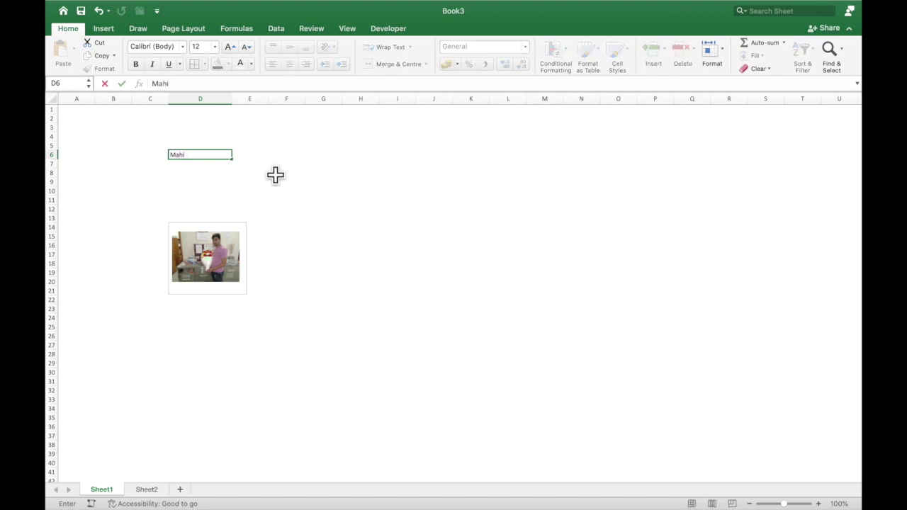
key("Return")
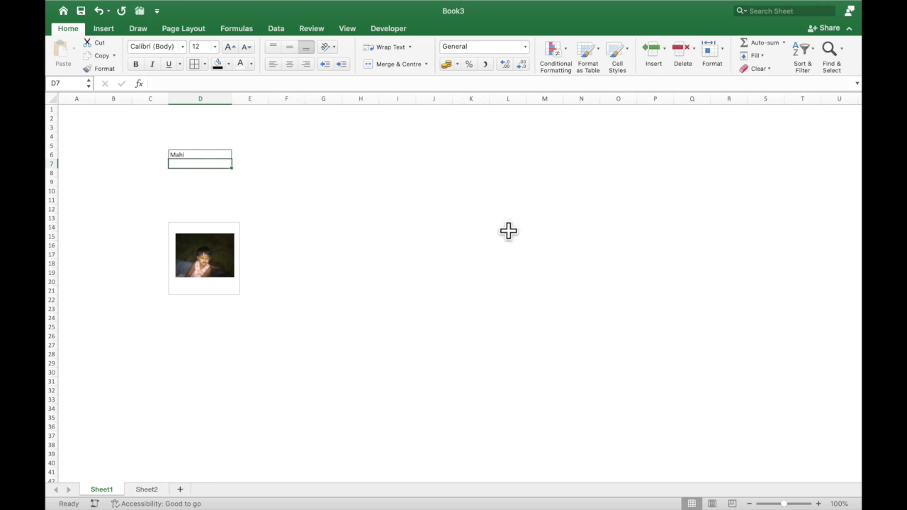
Step: List the four people's first names down cells V11 to V14 on Sheet1
left_click(205, 183)
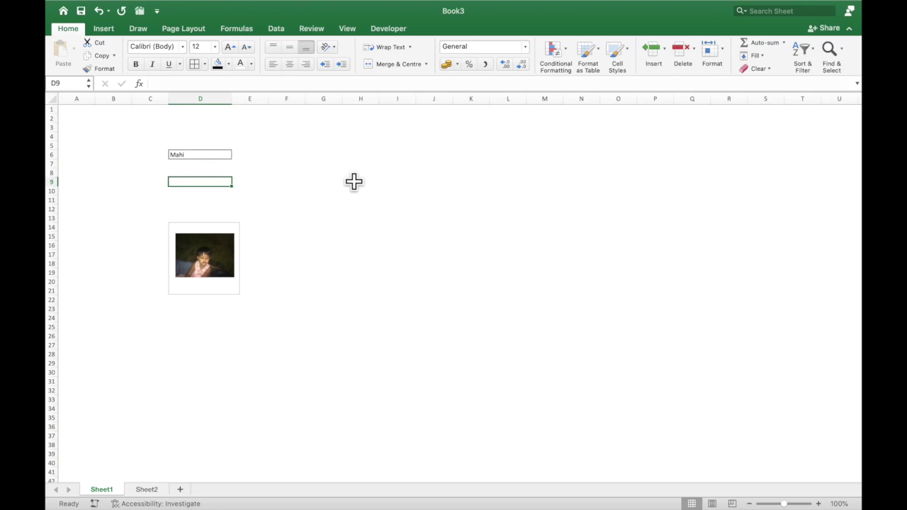
left_click(812, 185)
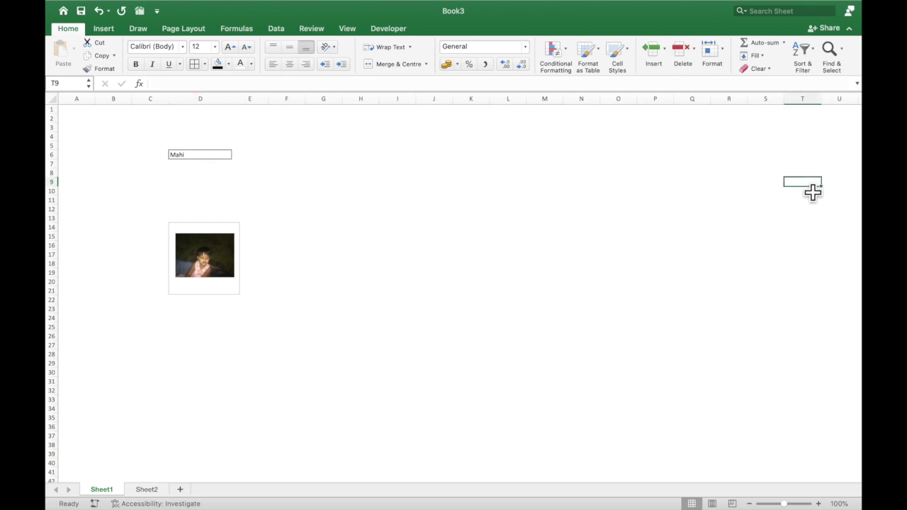
scroll(813, 192, "right", 4)
scroll(812, 192, "right", 1)
left_click(720, 201)
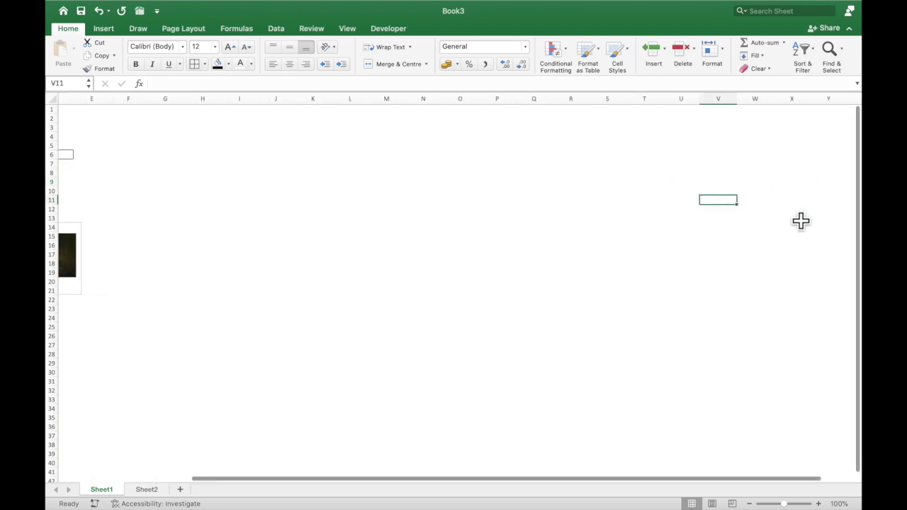
type("Rayhan")
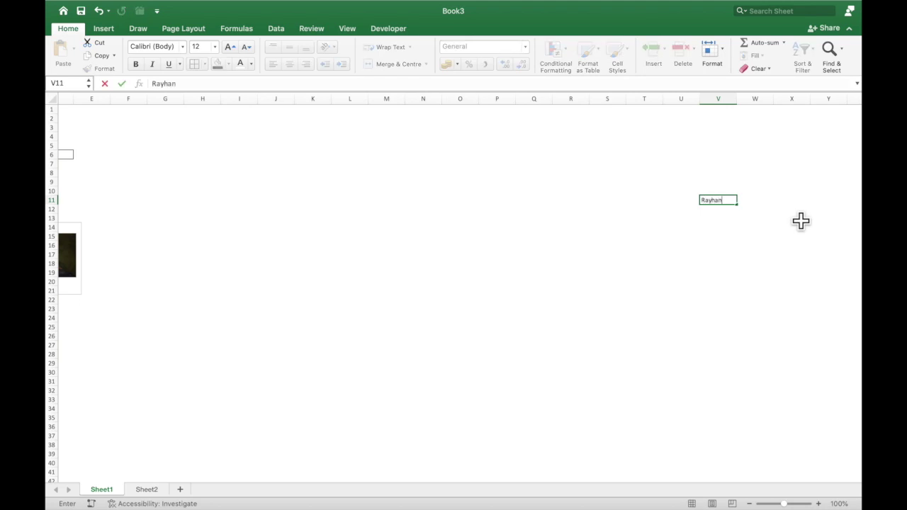
key("Return")
type("Mahi")
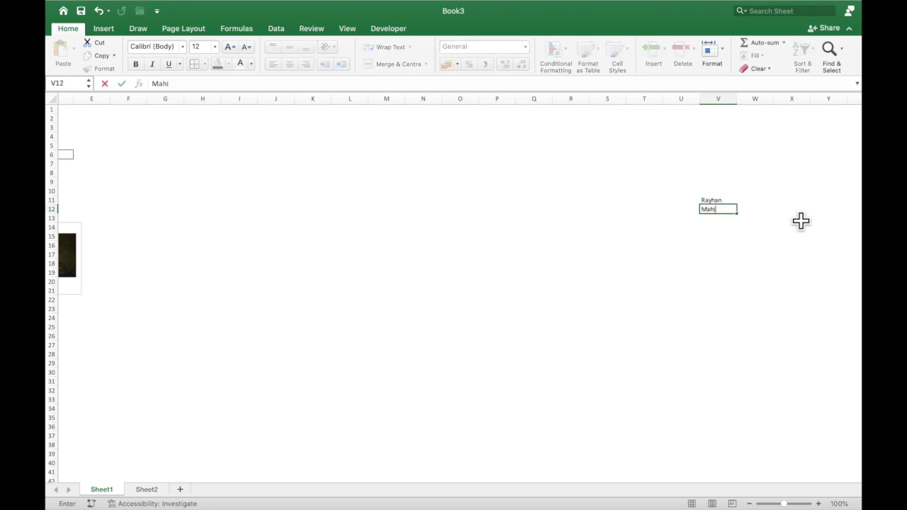
key("Return")
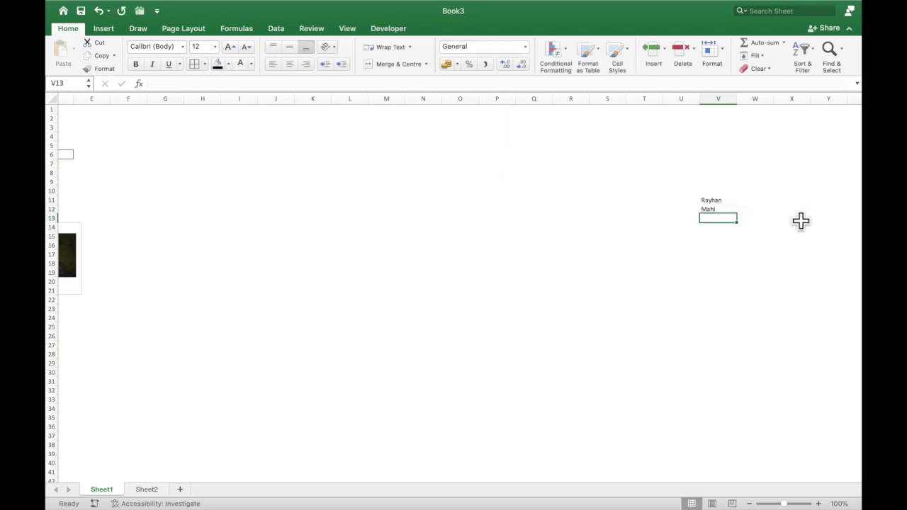
type("Rahi")
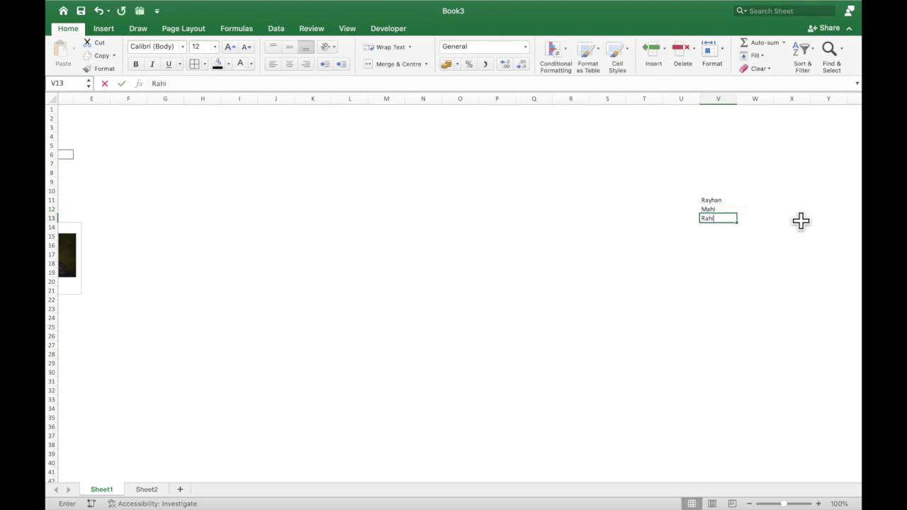
key("Return")
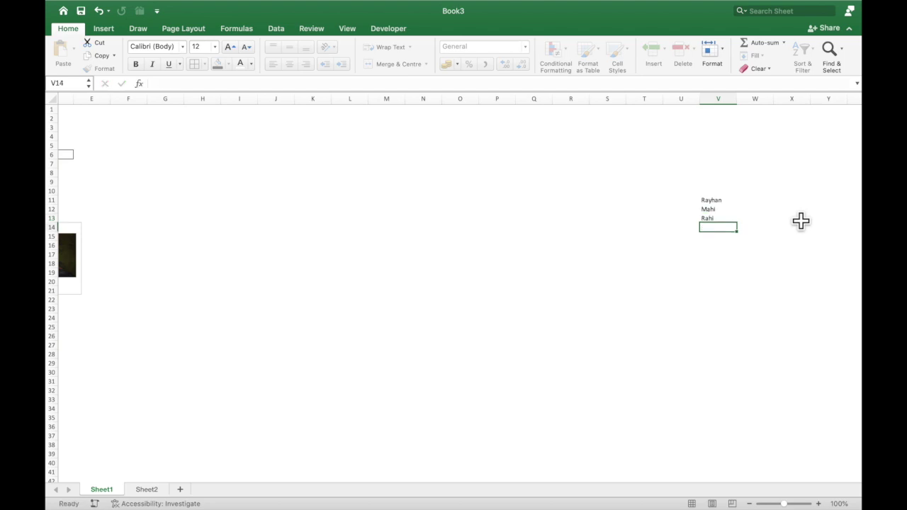
type("Nahid")
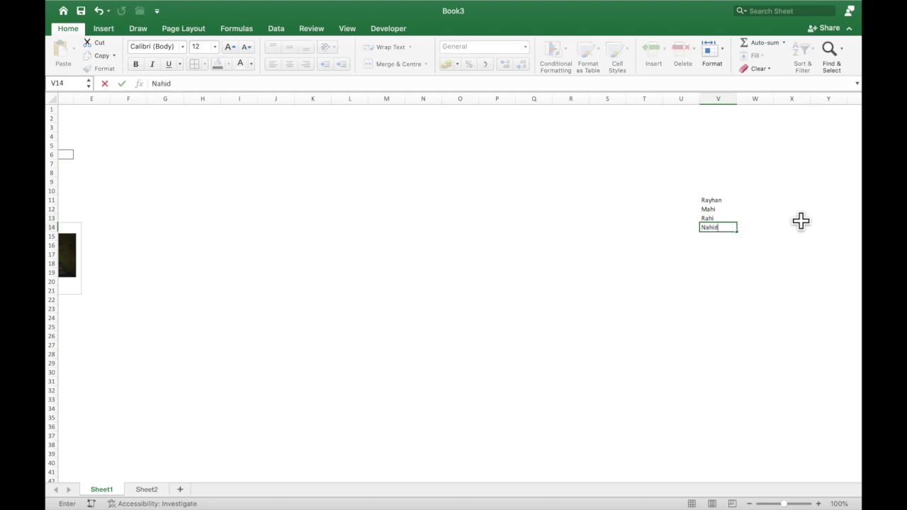
key("Return")
Step: Enter the values 10, 200, 150 and 300 beside the names in cells W11 to W14
key("Up")
key("Up")
key("Up")
key("Up")
key("Right")
type("10")
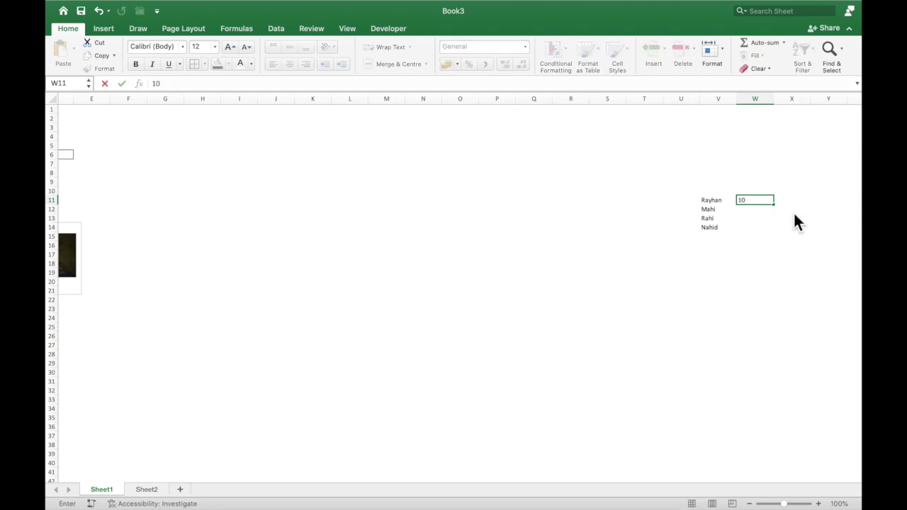
key("Return")
type("200")
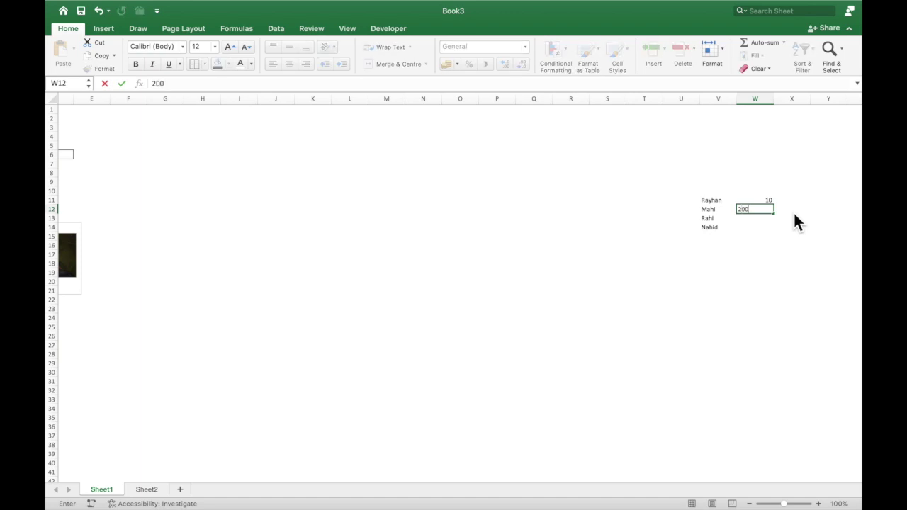
key("Return")
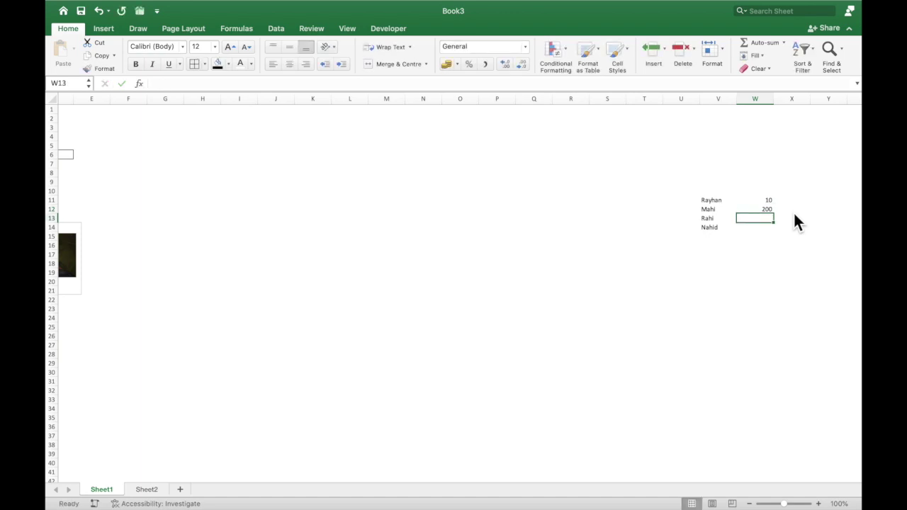
type("150")
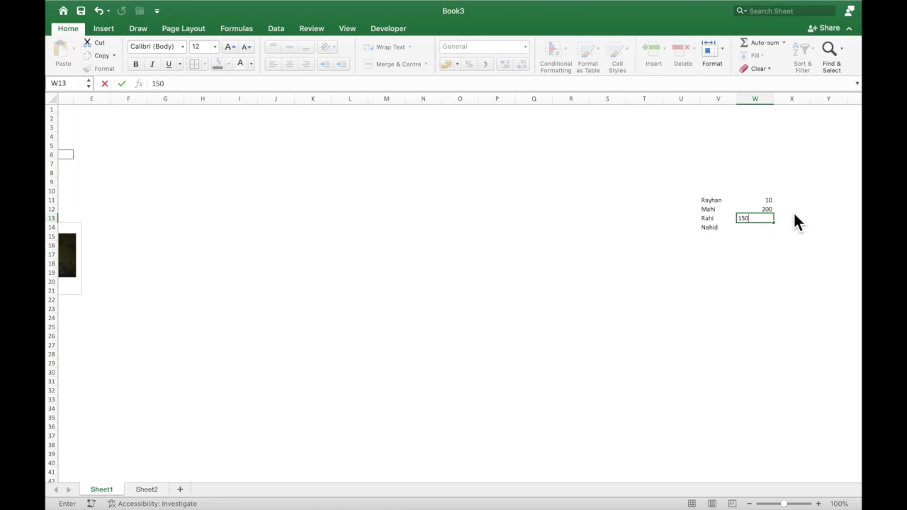
key("Return")
type("300")
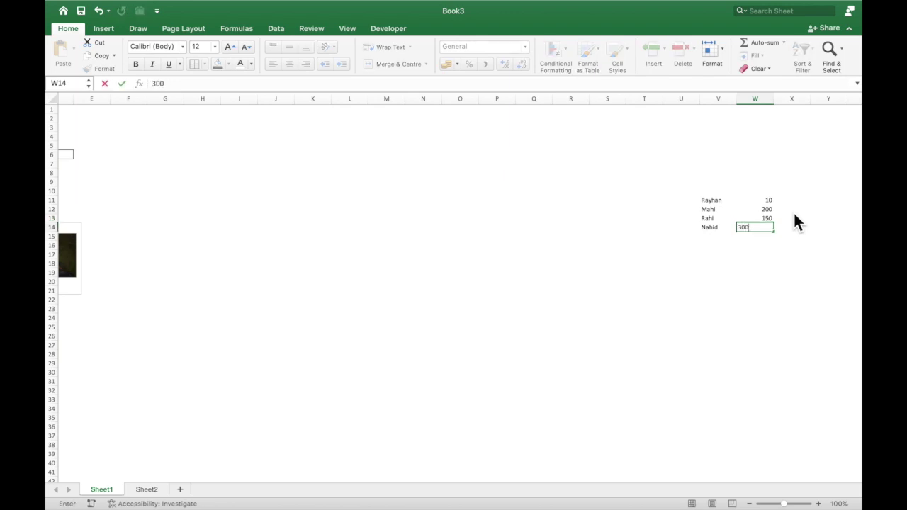
key("Return")
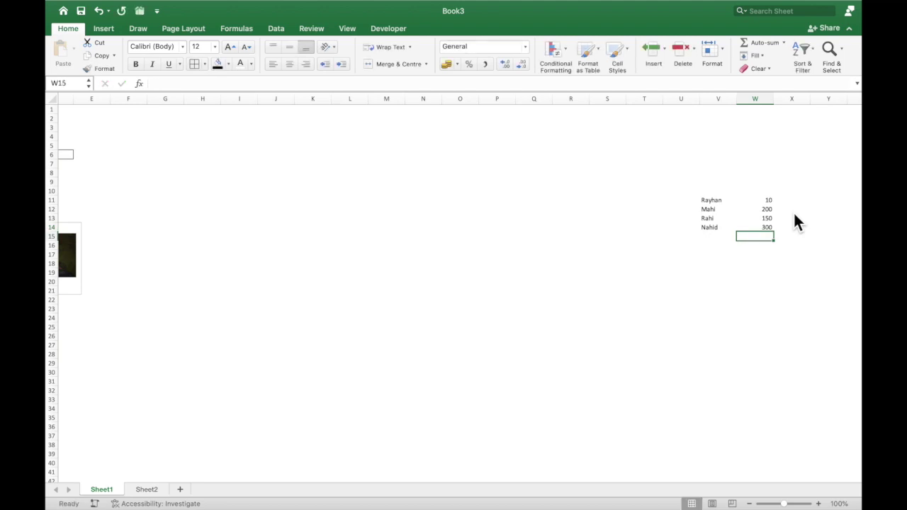
Step: Add a border around cell D8, between the name cell and the linked picture
scroll(801, 222, "down", 5)
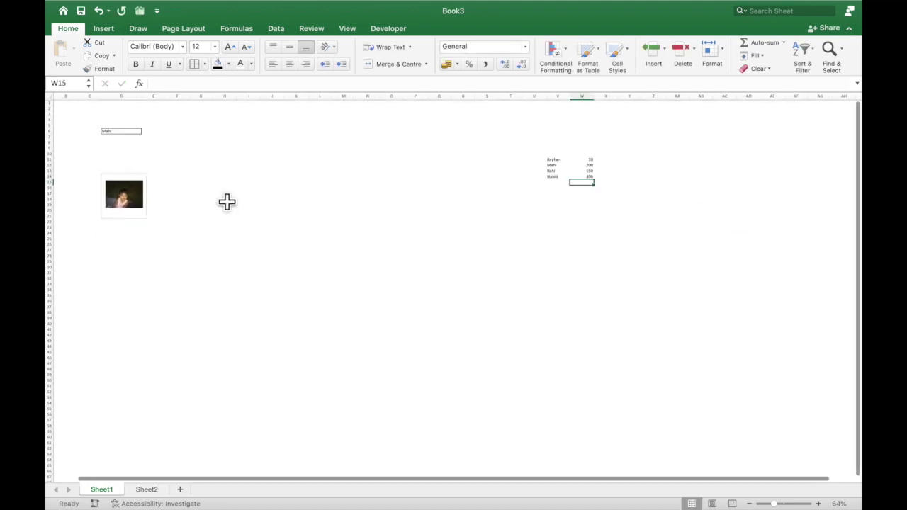
left_click(137, 137)
key("Down")
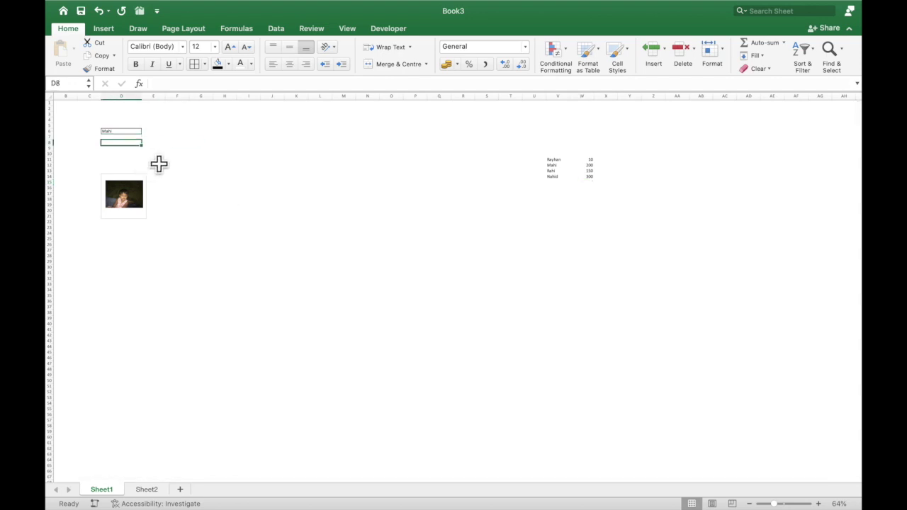
left_click(195, 64)
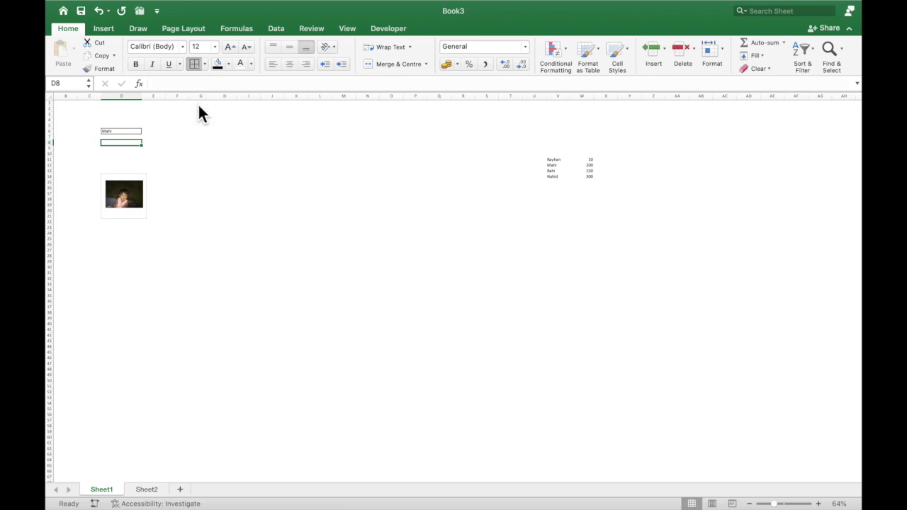
left_click(178, 142)
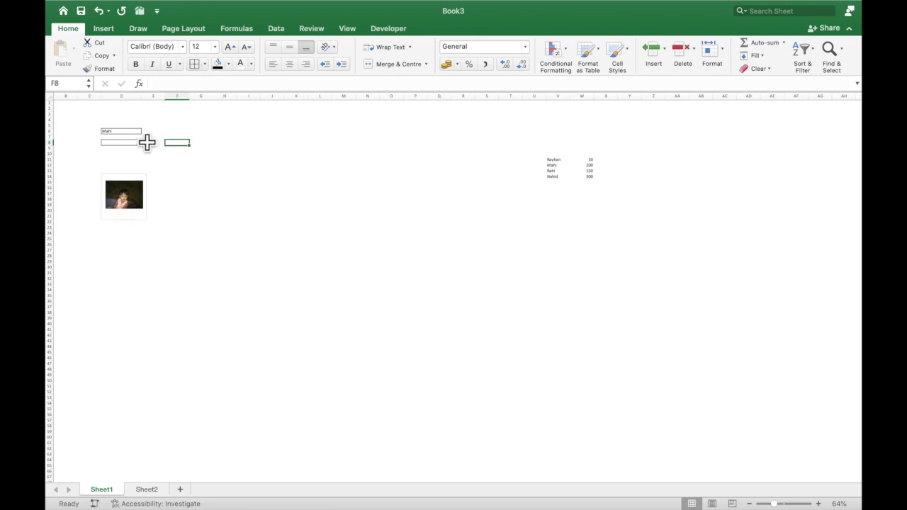
Step: Enter the formula =VLOOKUP(D6,V11:W14,2,FALSE) in cell D8 to retrieve the value matching the name in D6
key("Left")
key("Left")
type("=vl")
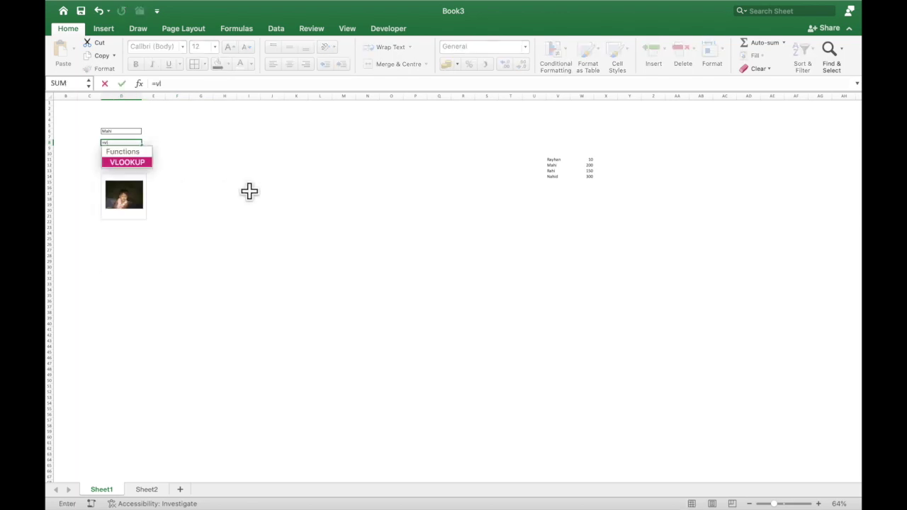
key("Tab")
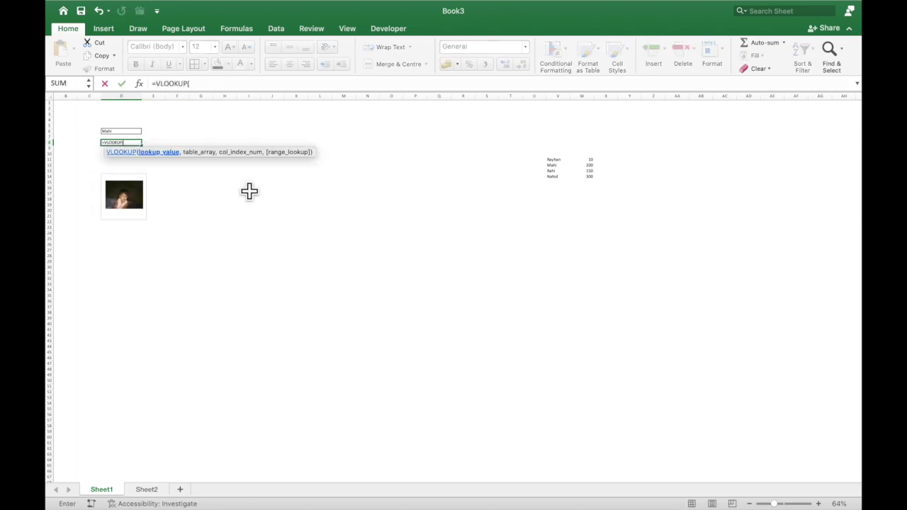
left_click(125, 138)
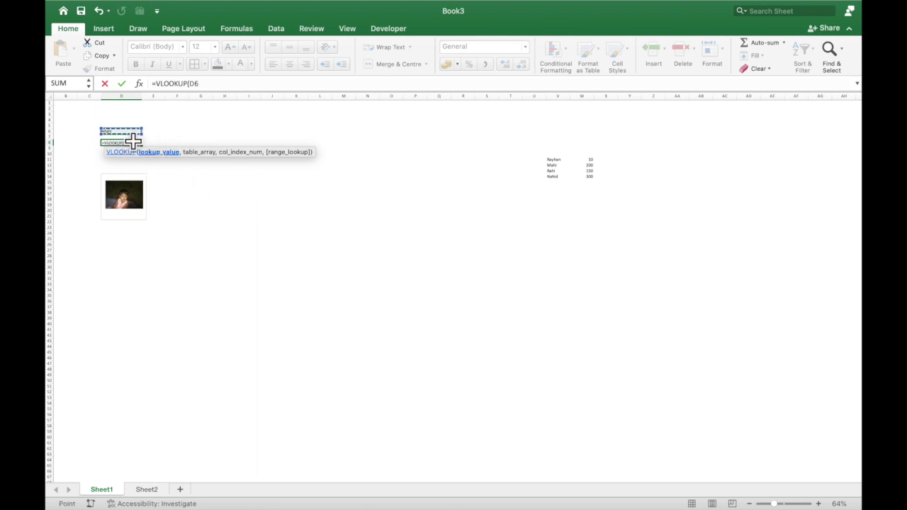
type(",")
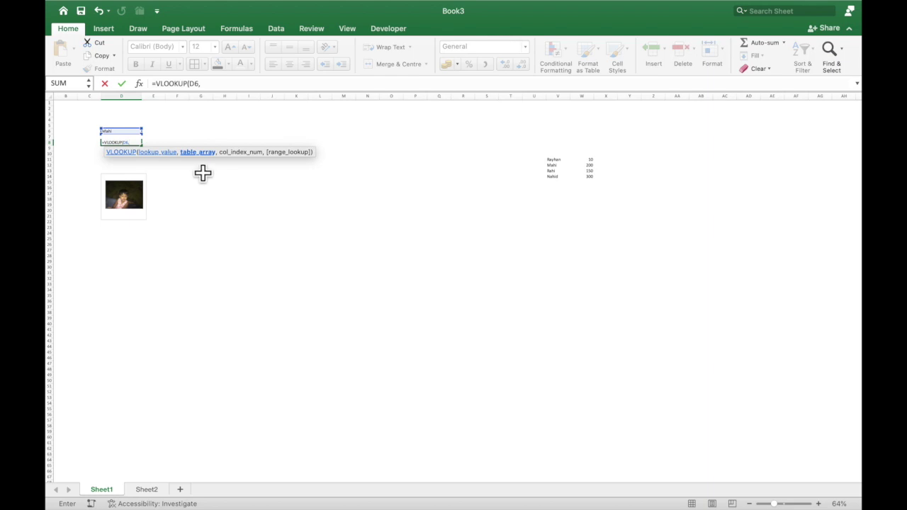
left_click_drag(557, 161, 589, 188)
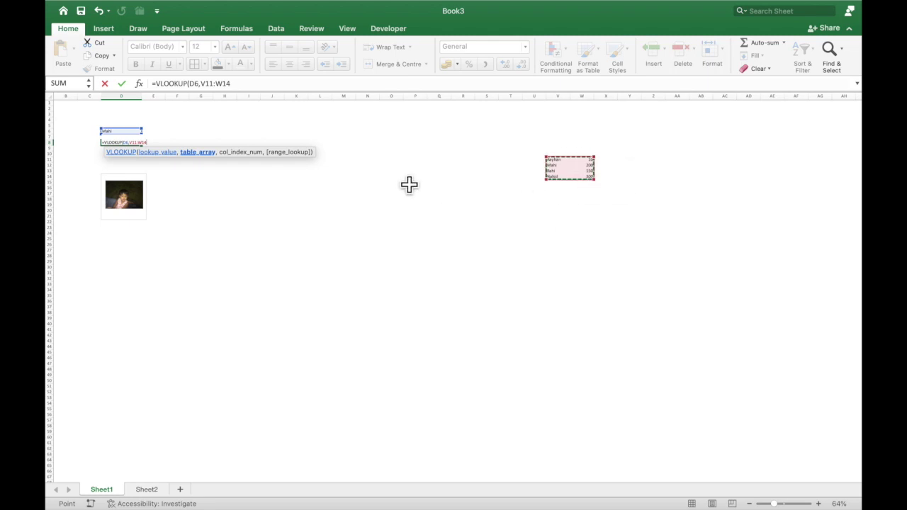
type(",2")
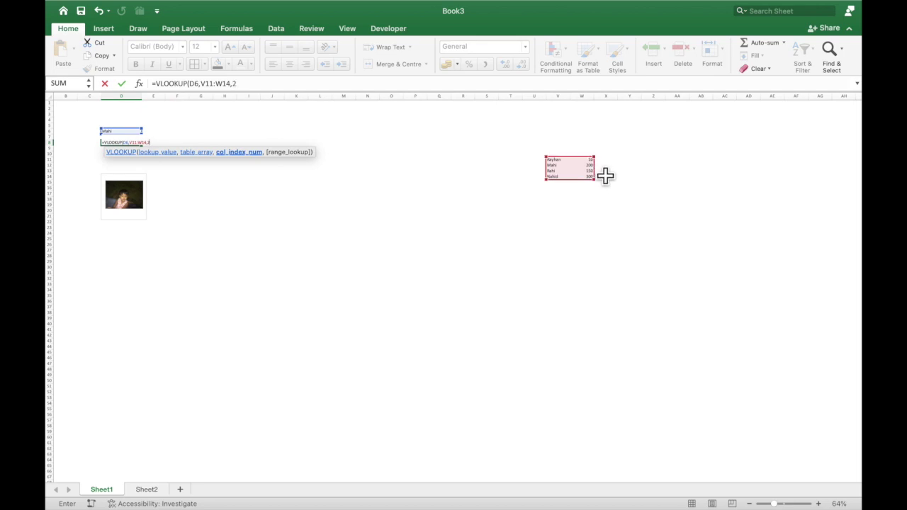
type(",")
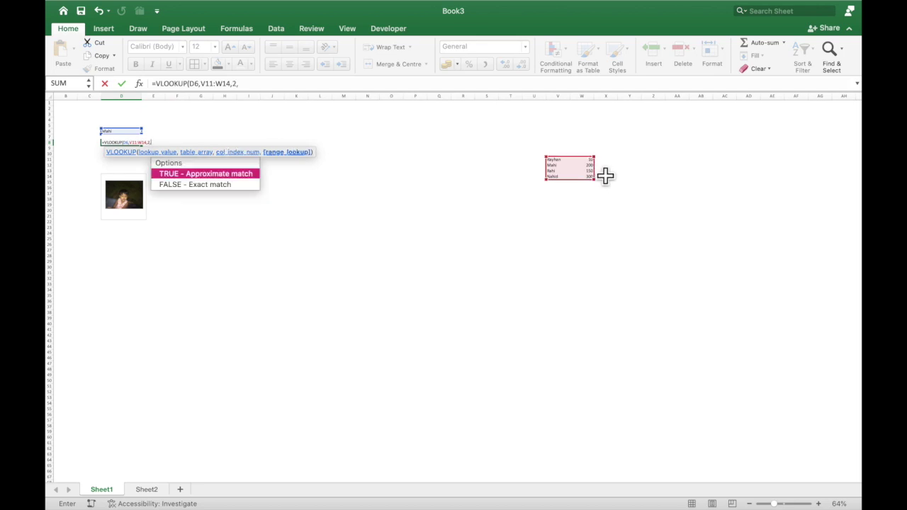
double_click(191, 188)
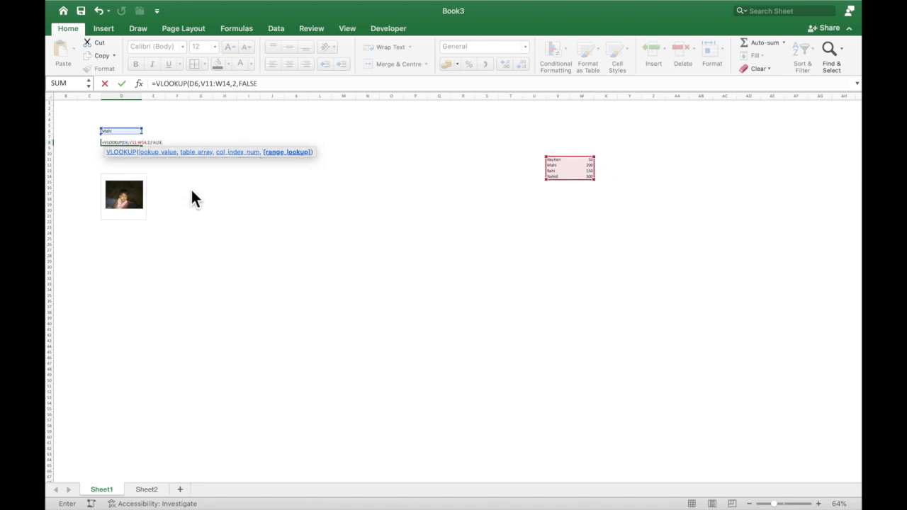
type(")")
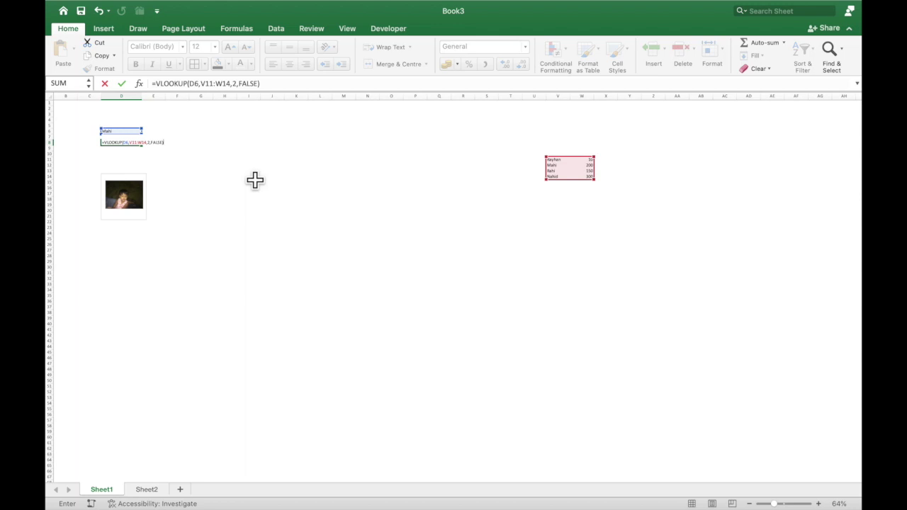
key("ctrl+Return")
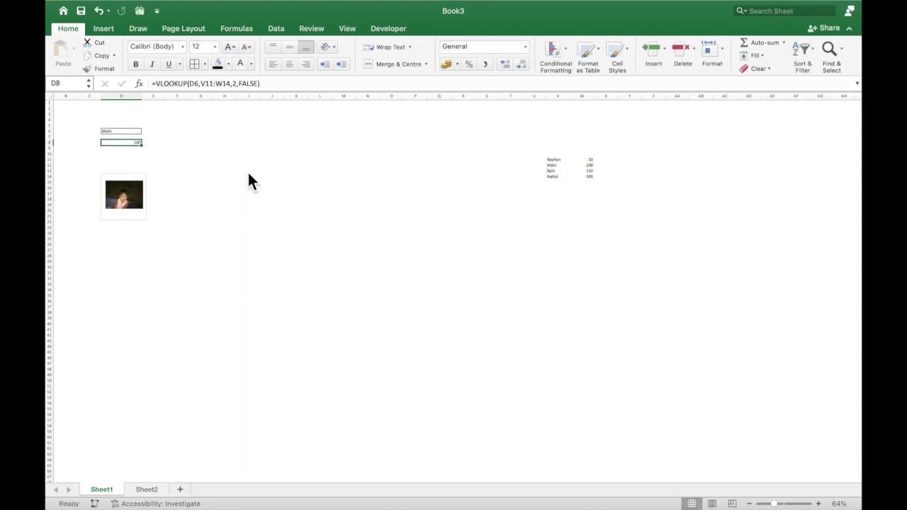
Step: Label cell C8 as Salary and add a border around it
key("Left")
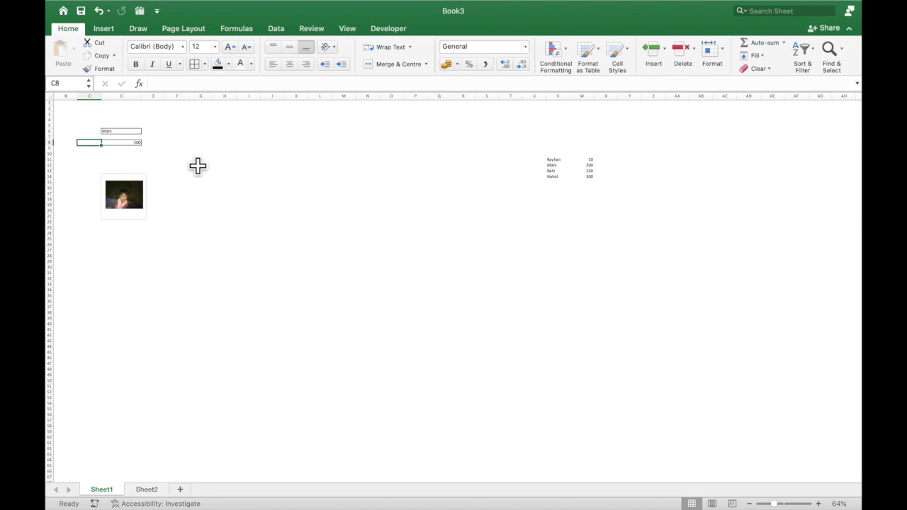
type("Salary")
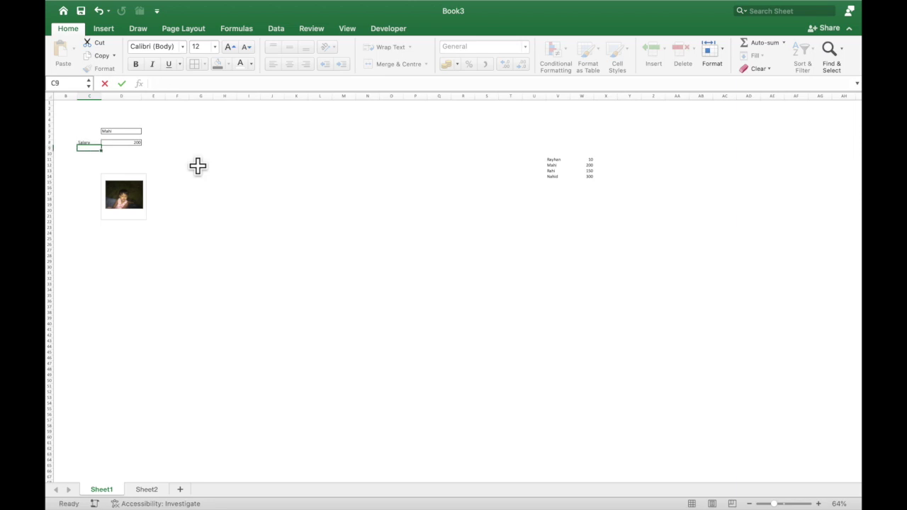
key("Tab")
key("Left")
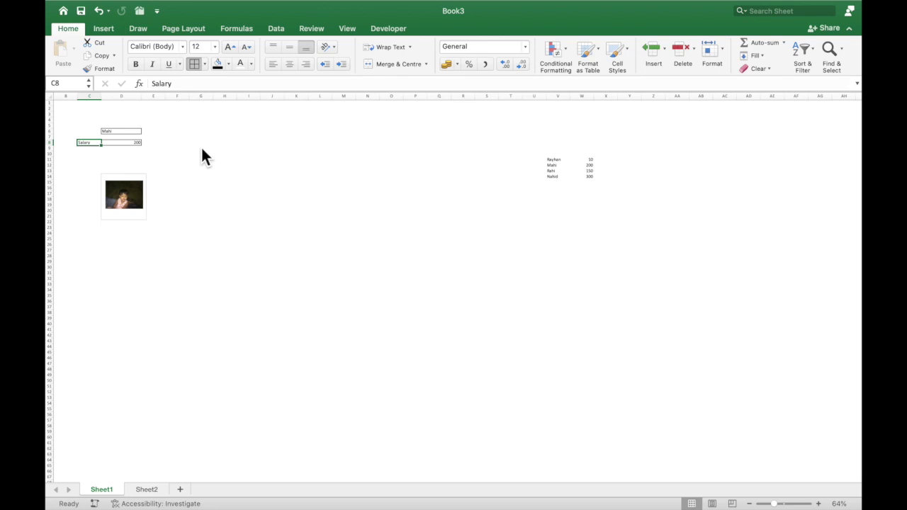
left_click(207, 148)
left_click(97, 144)
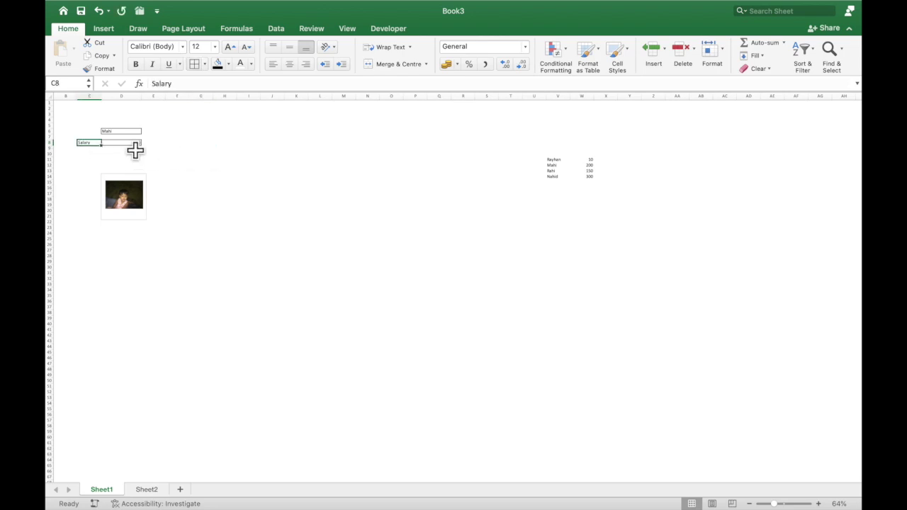
Step: Left-align the lookup result in cell D8
left_click(133, 144)
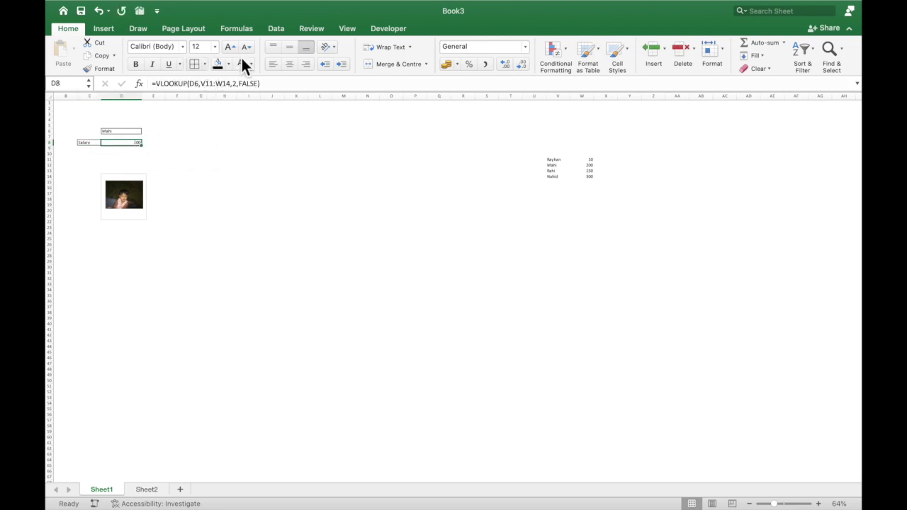
left_click(272, 65)
left_click(232, 126)
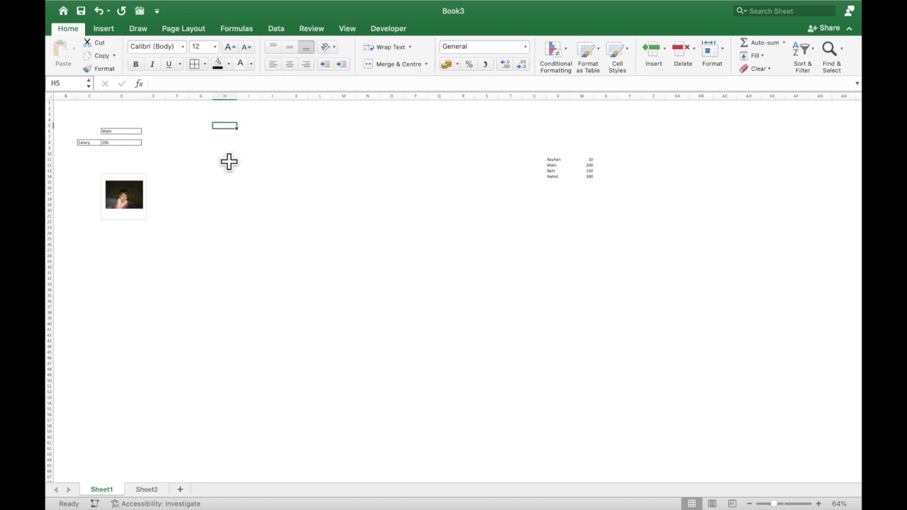
Step: Apply the custom number format 0." Tk per/month" to the lookup result in D8
left_click(127, 143)
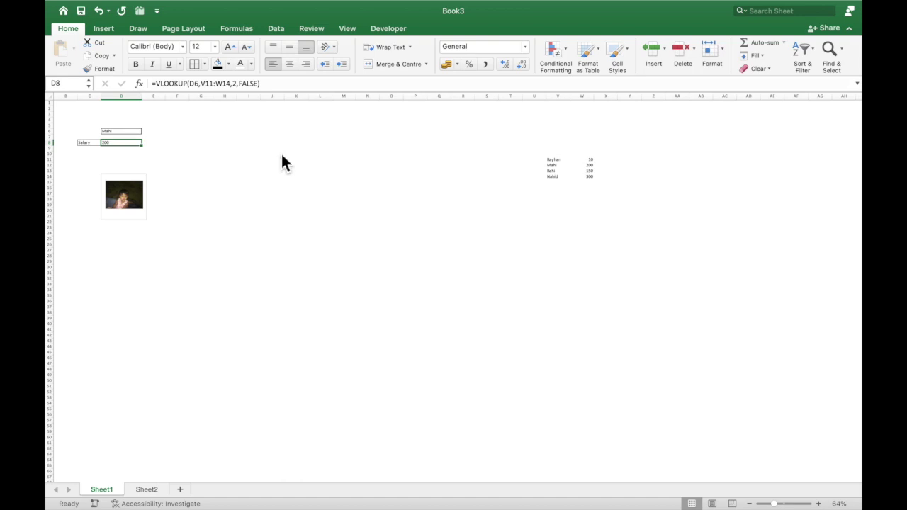
key("super+1")
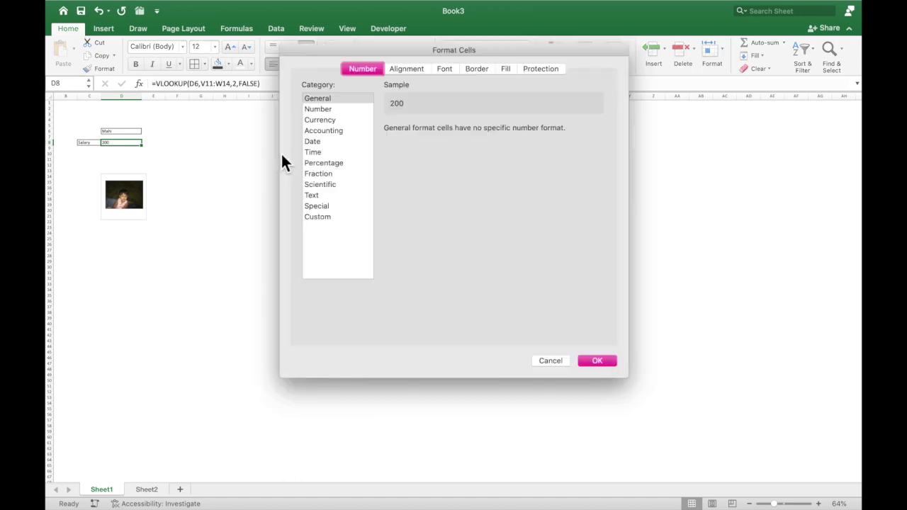
left_click(327, 217)
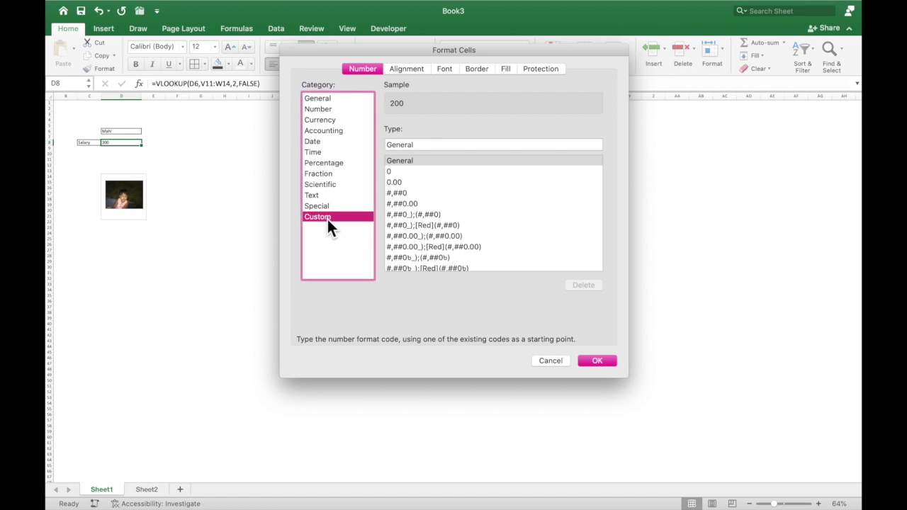
left_click(401, 182)
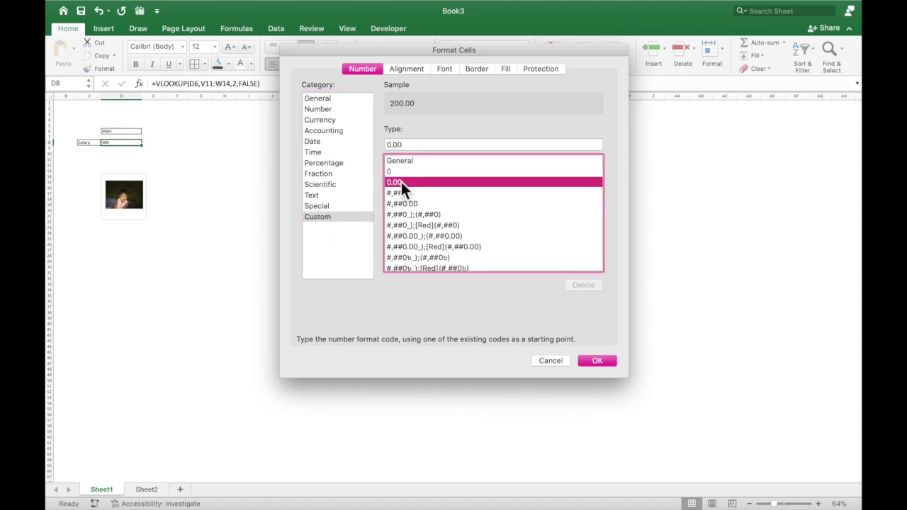
left_click(416, 145)
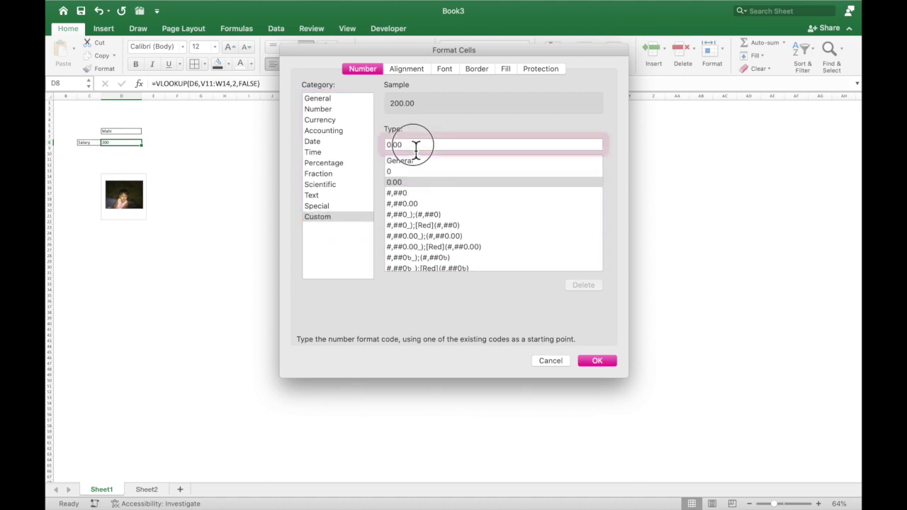
key("BackSpace")
key("BackSpace")
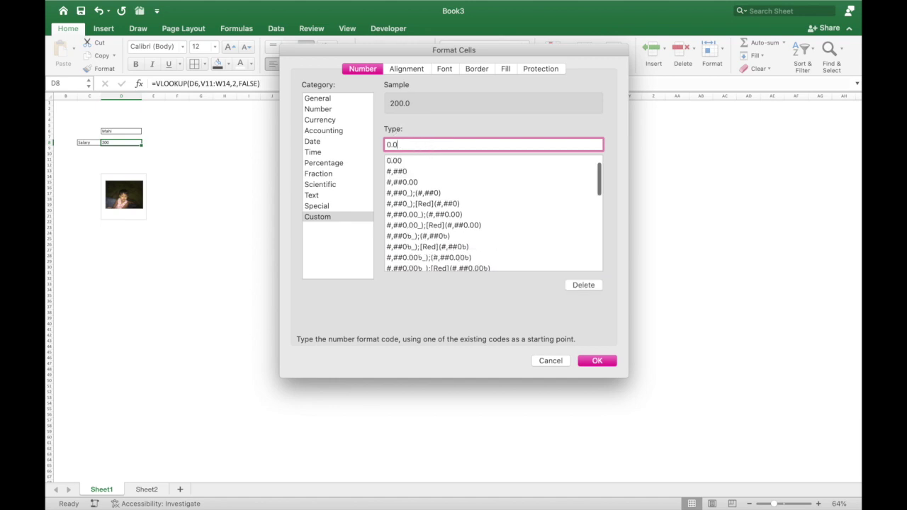
type("\" t")
key("BackSpace")
type("Tk per/month\"")
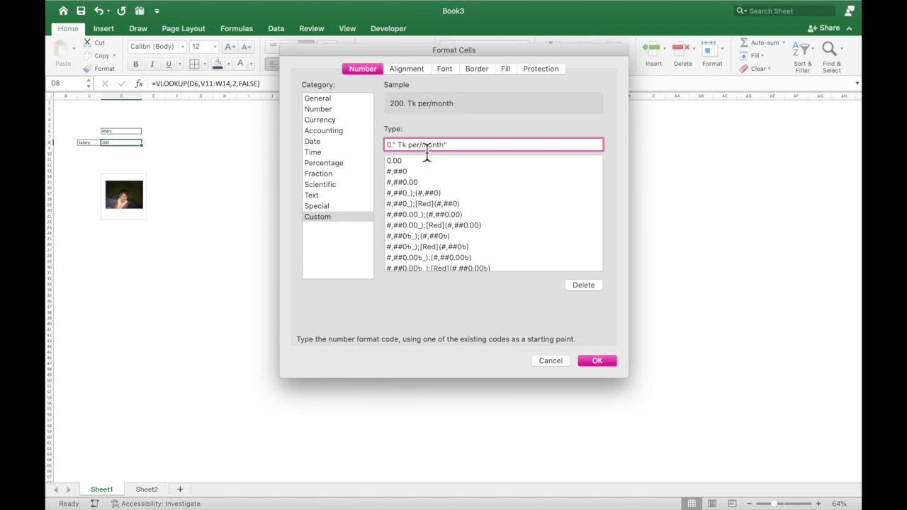
left_click(610, 365)
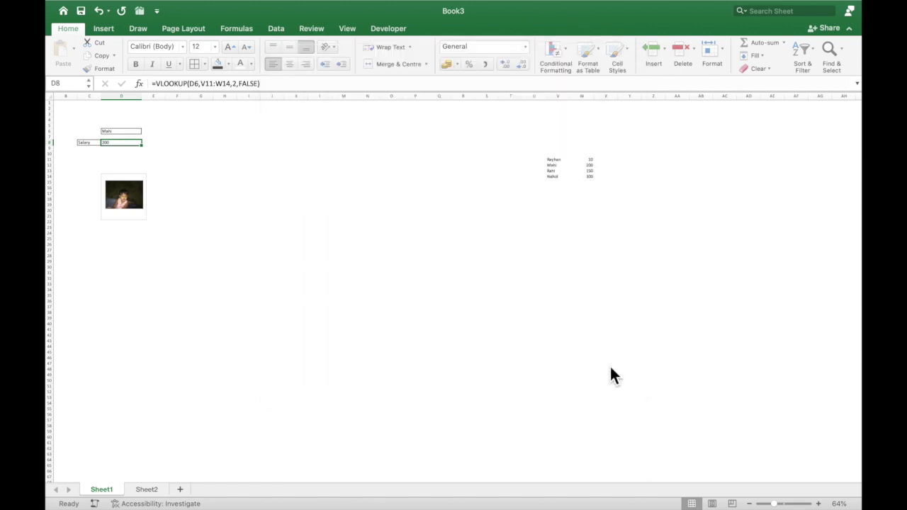
left_click(322, 227)
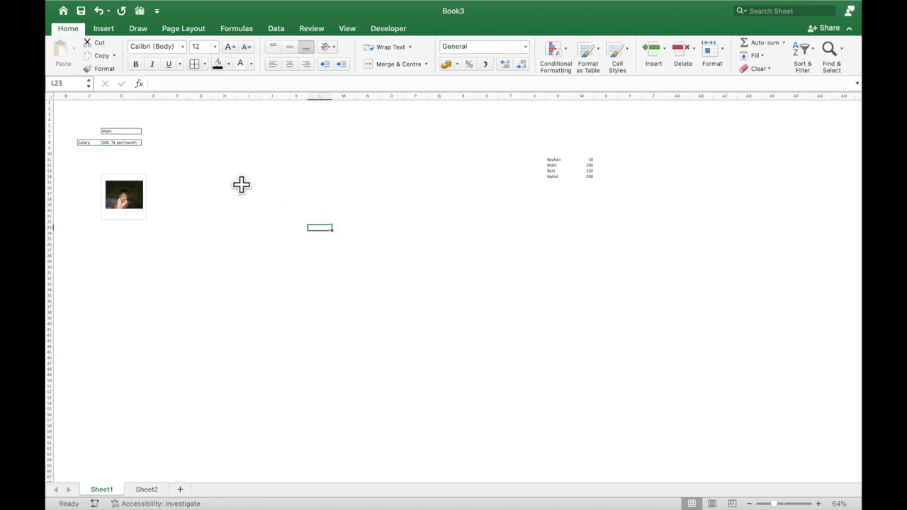
Step: Test the lookup by replacing the name in D6 with the first name listed in V11
scroll(265, 178, "up", 5)
left_click(401, 234)
left_click(257, 164)
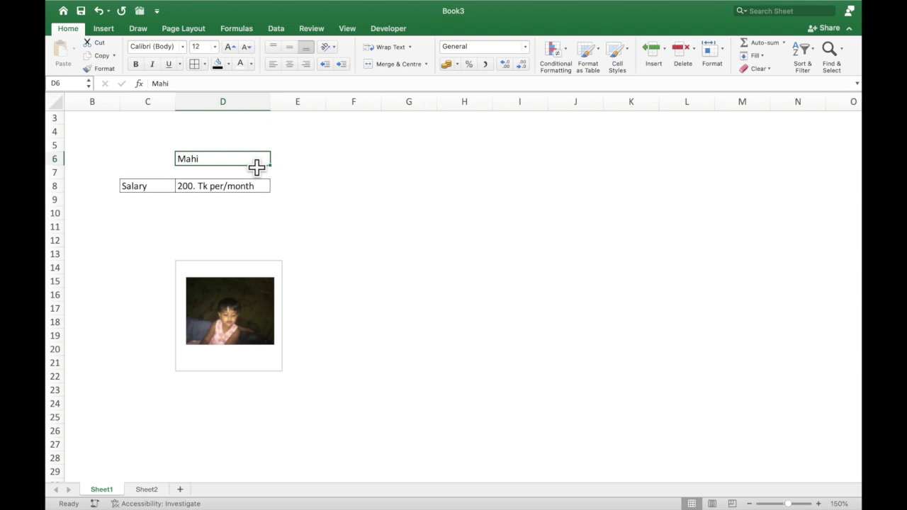
type("Rayhan")
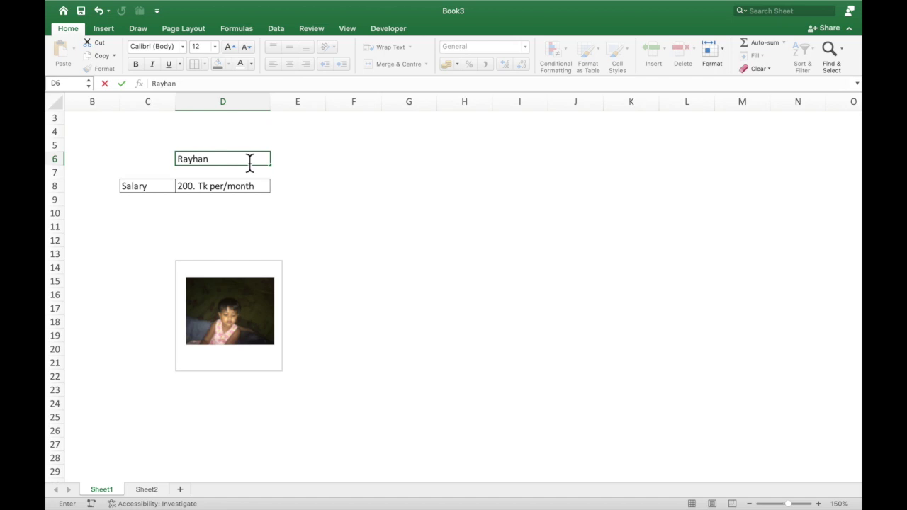
key("Return")
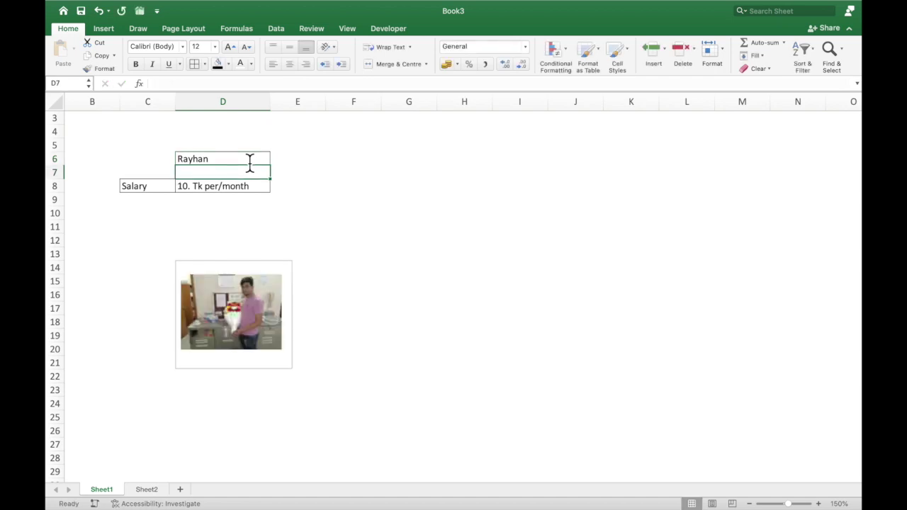
Step: Test the lookup by replacing the name in D6 with the first name listed in V14
left_click(250, 160)
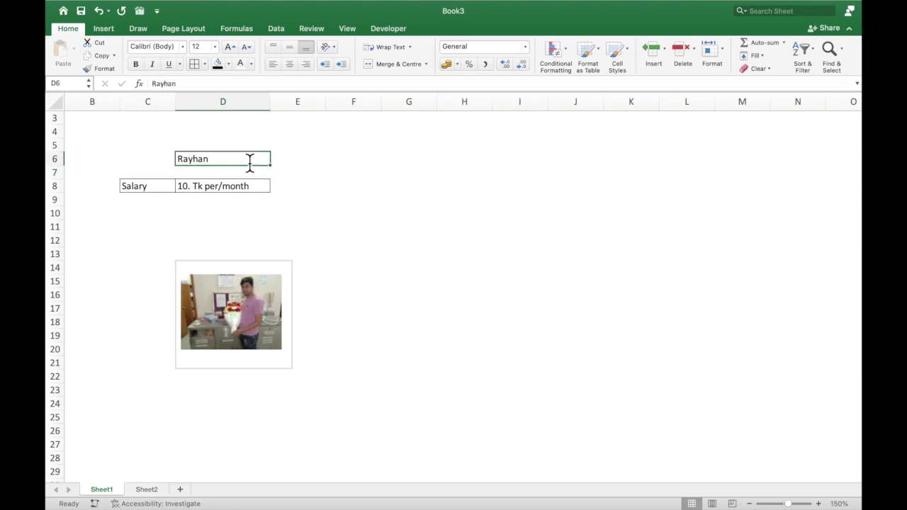
type("Nahid")
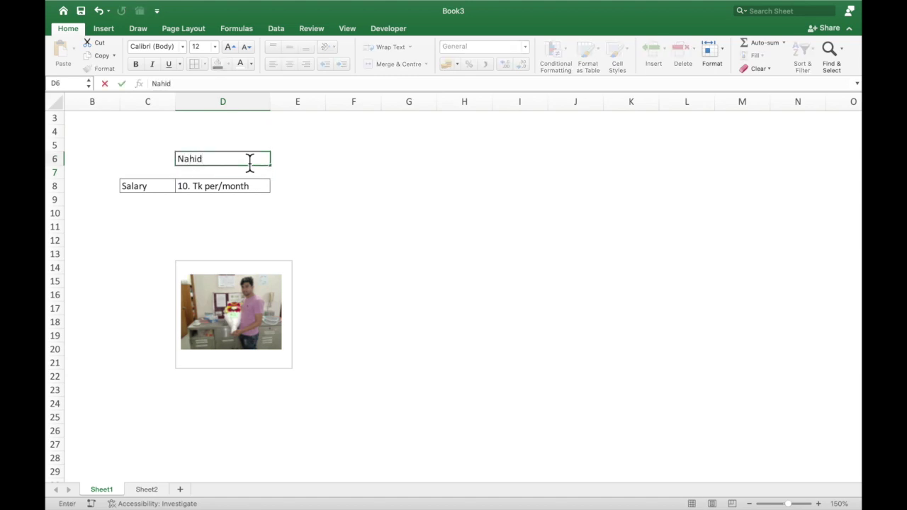
key("Return")
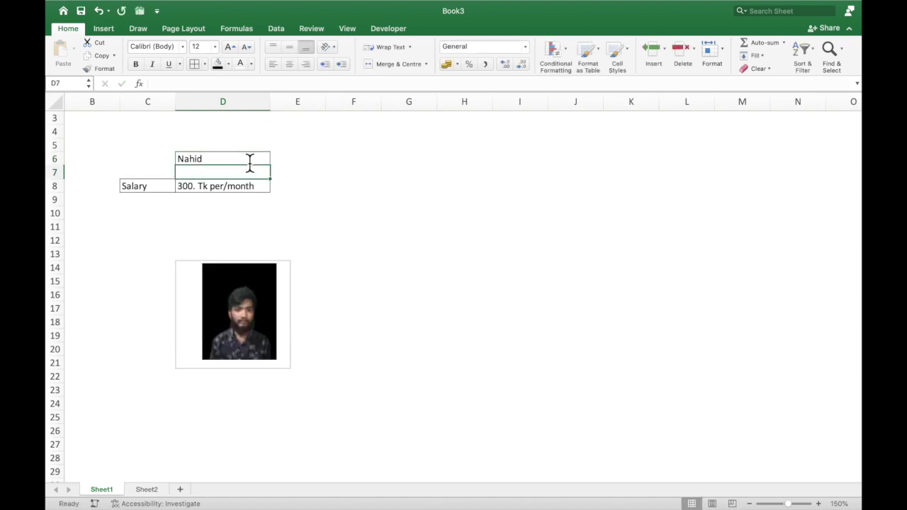
Step: Clear D6 and test the lookup with the first name listed in V12
left_click(250, 163)
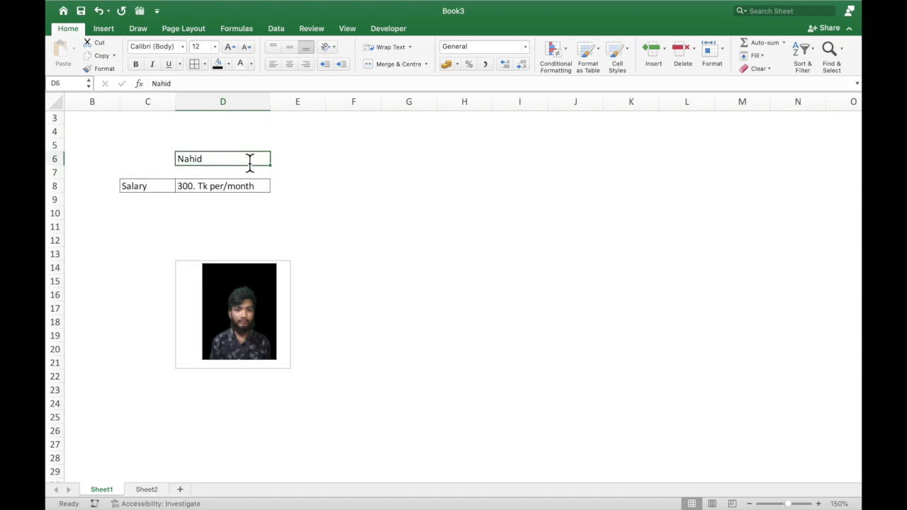
key("Delete")
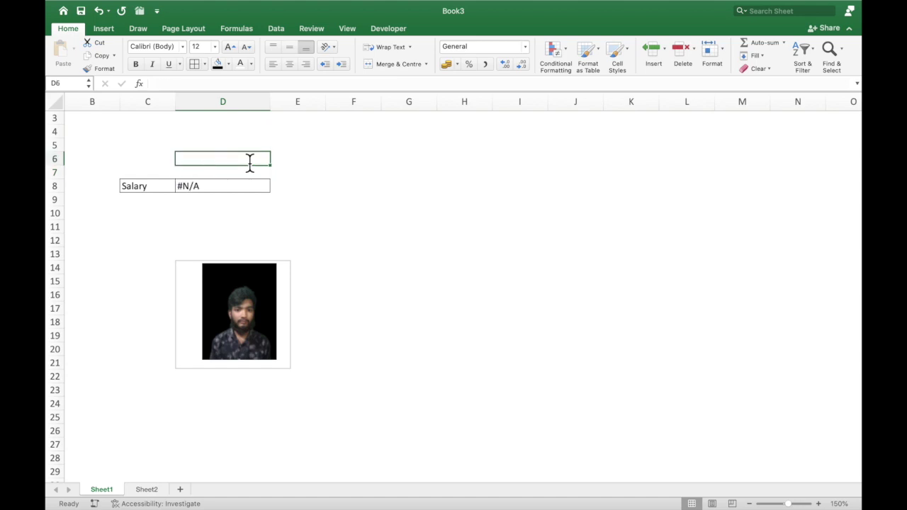
type("Mahi")
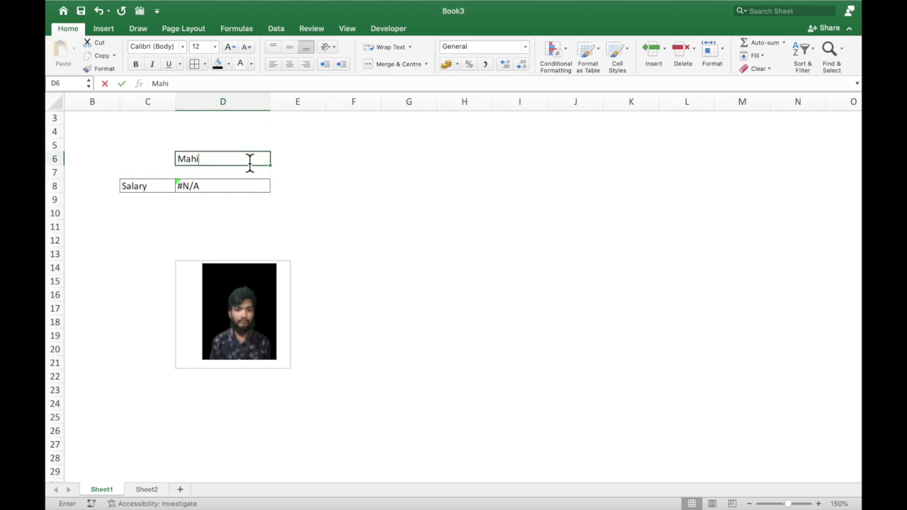
key("Return")
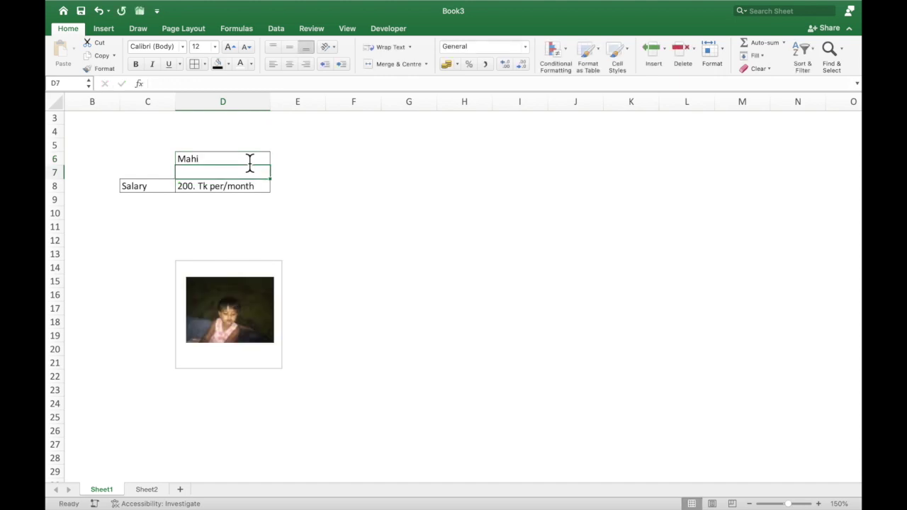
Step: Replace the name in D6 with the first name listed in V13
left_click(250, 161)
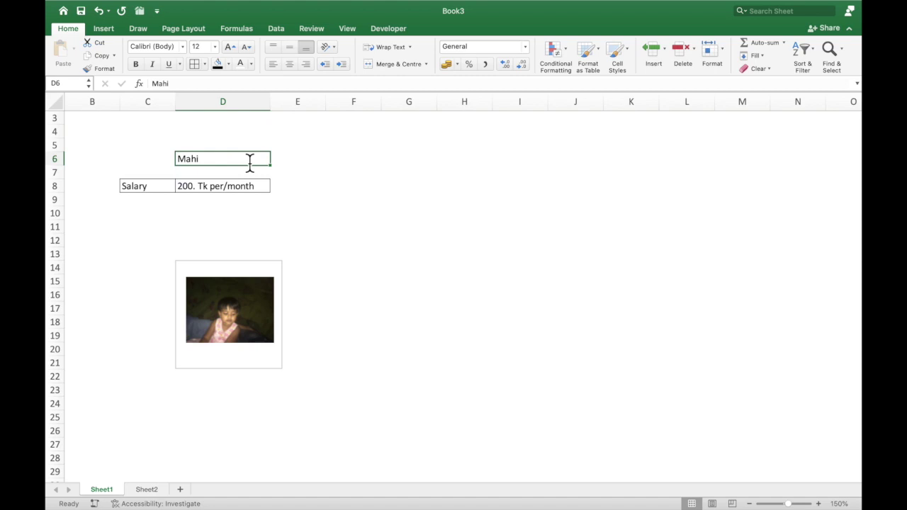
type("Rahi")
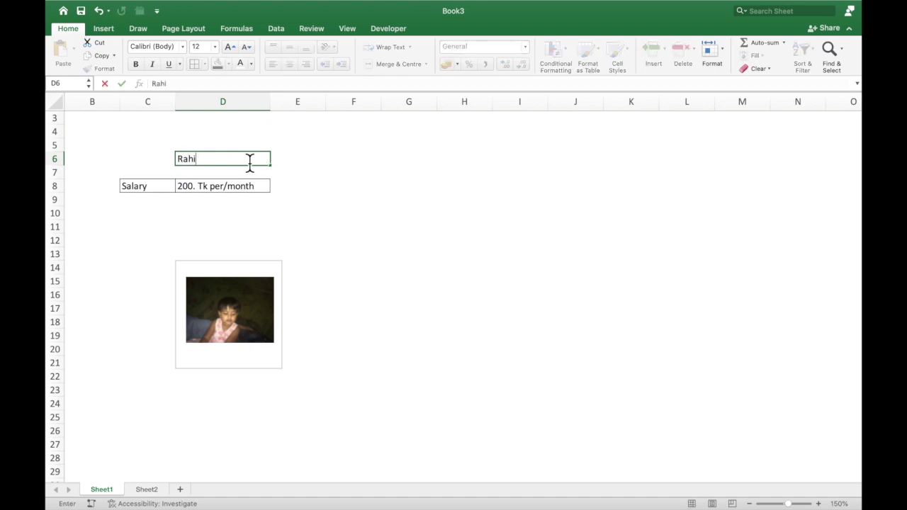
key("Return")
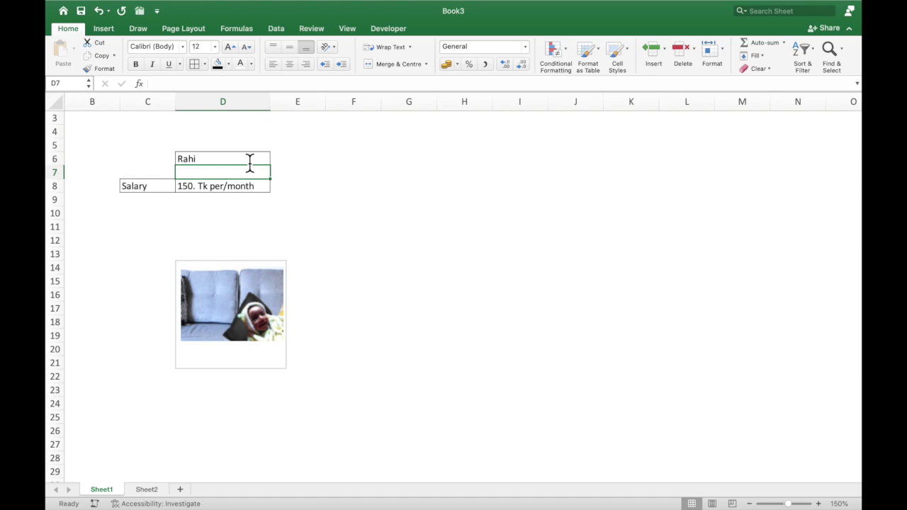
left_click(410, 205)
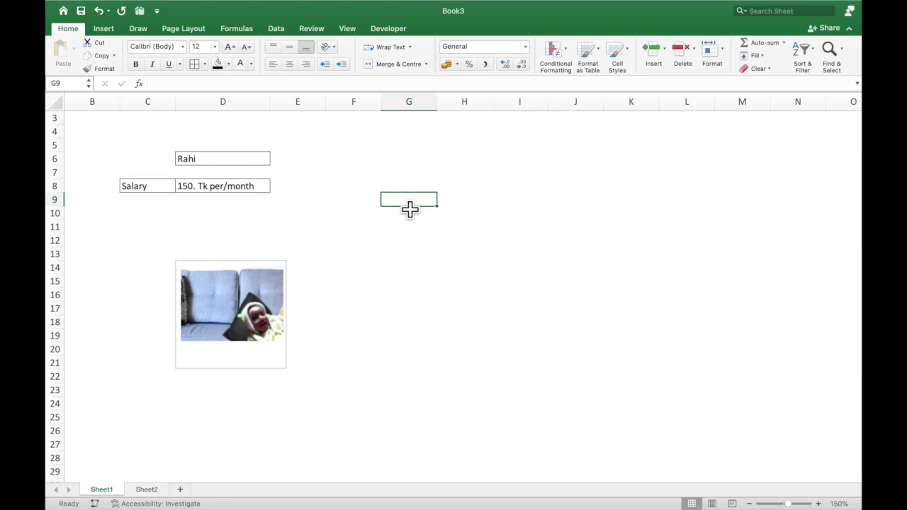